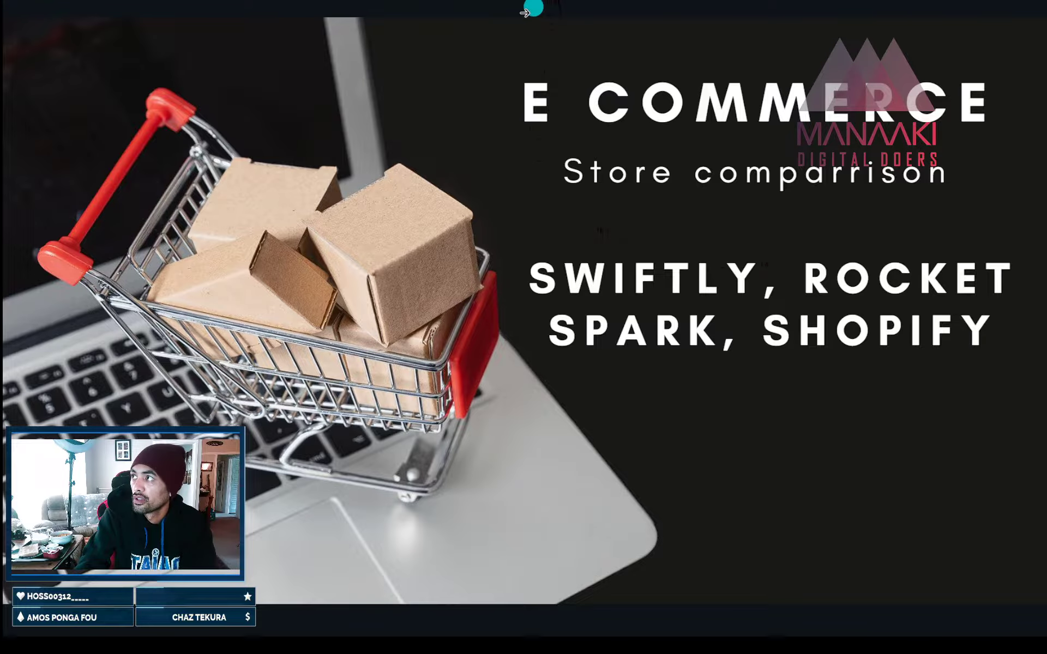
Leave the Canva full-screen slideshow and switch to the Taiao Designs store admin in Swiftly
key("Escape")
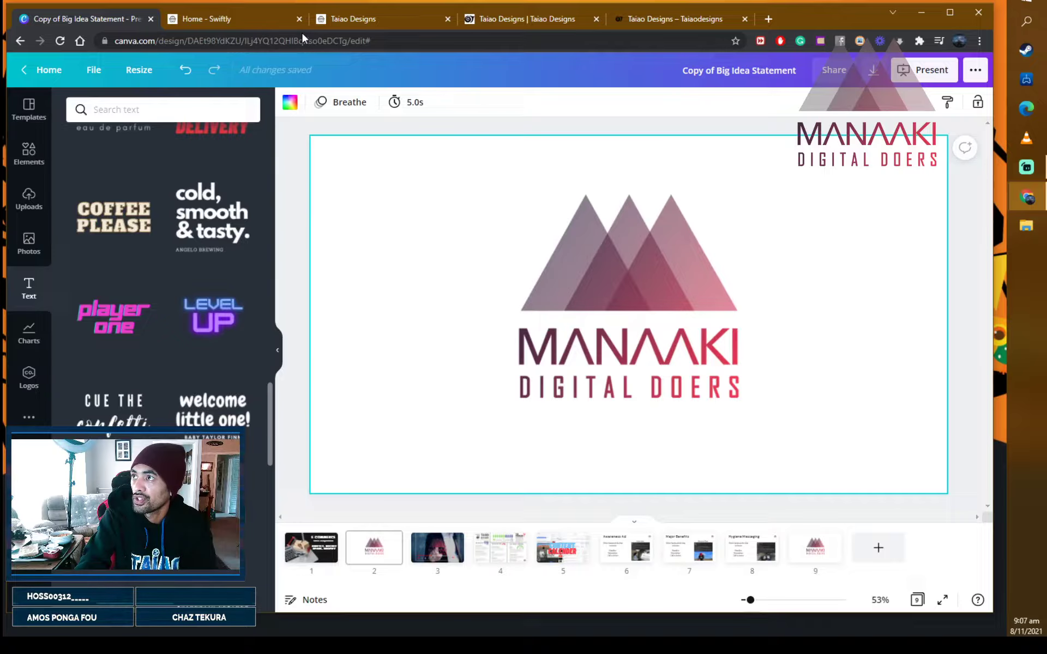
left_click(245, 20)
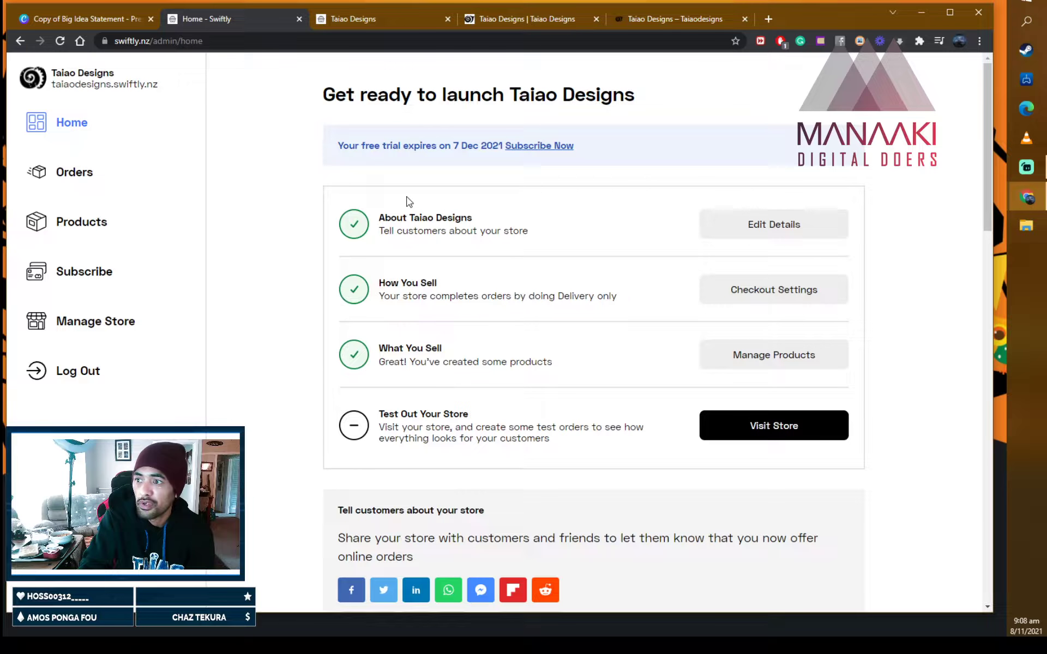
Review the Subscribe pricing for online payments, then the admin Home and Orders pages
left_click(98, 272)
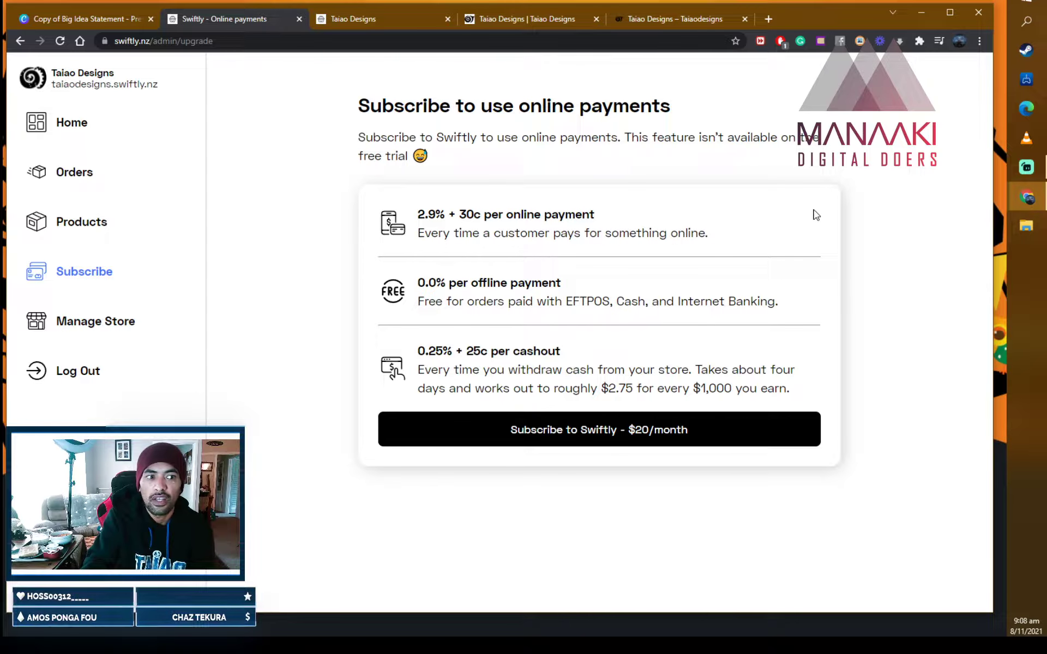
left_click(100, 134)
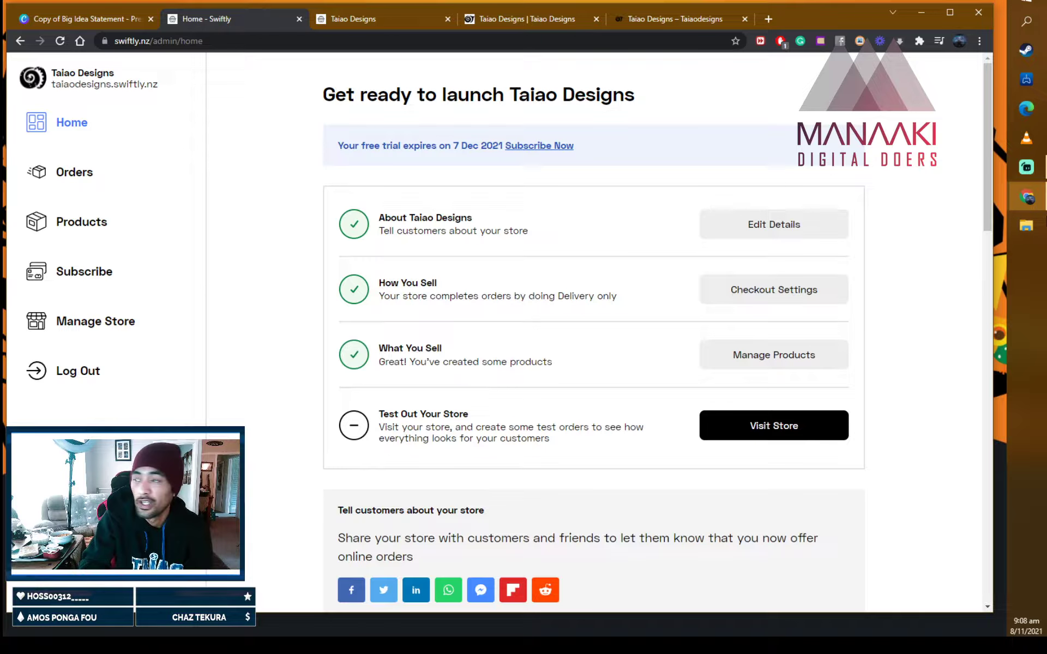
left_click(74, 180)
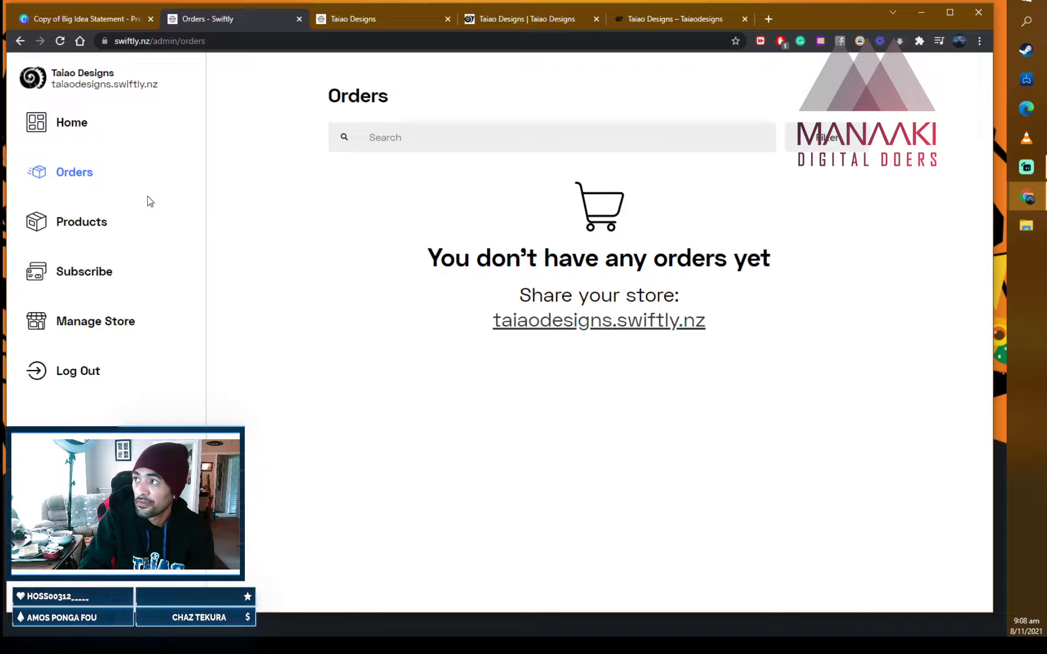
Check the product list, subscription pricing and Manage Store settings, then view the live storefront
left_click(77, 230)
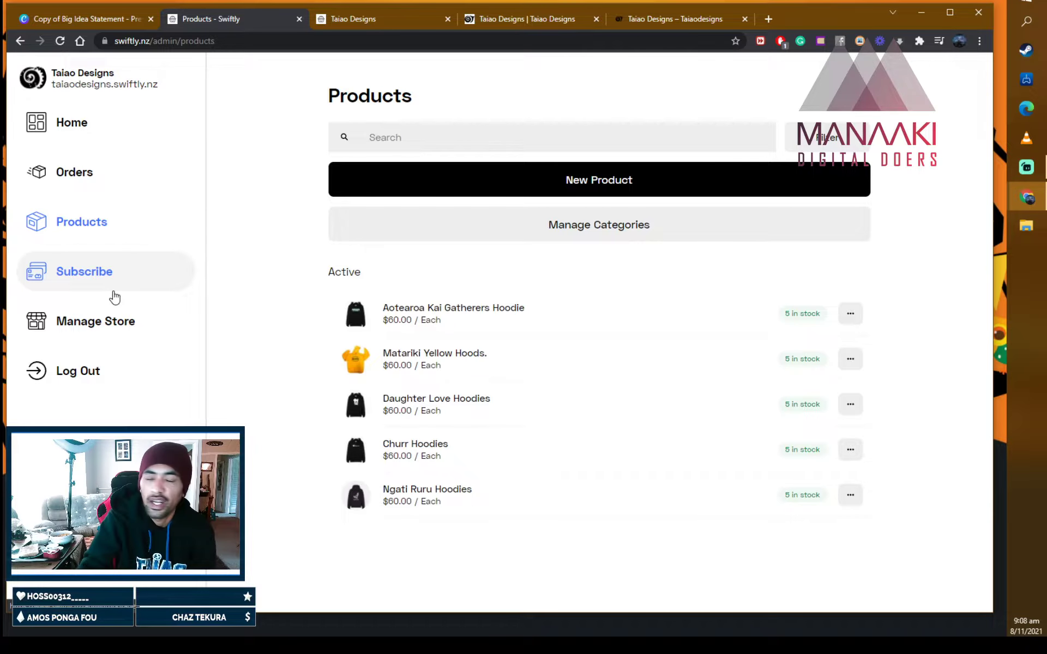
left_click(86, 284)
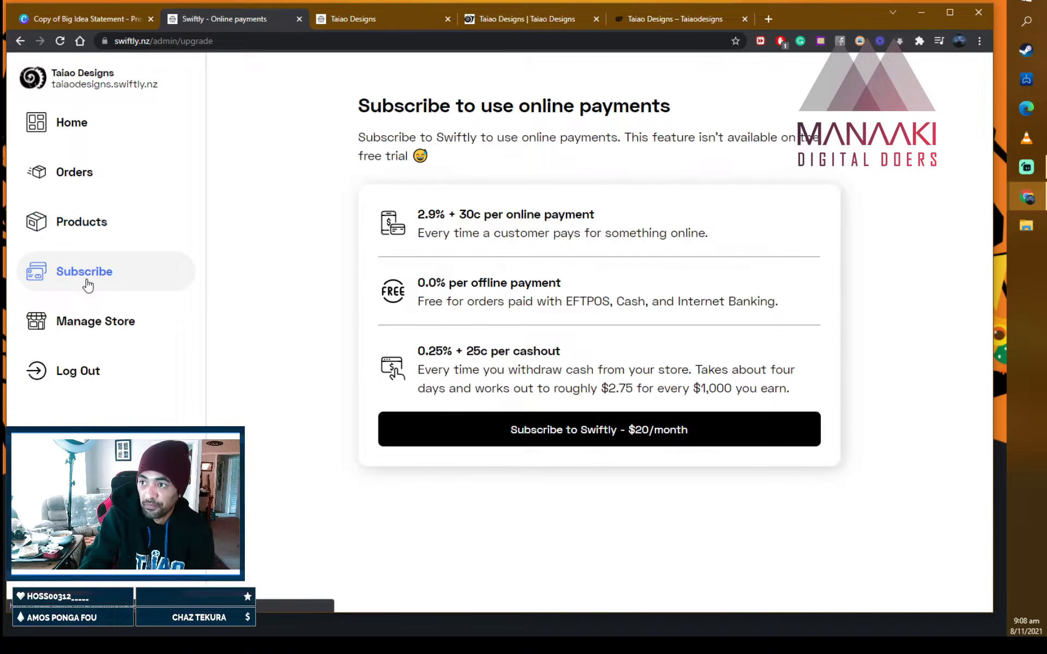
left_click(105, 325)
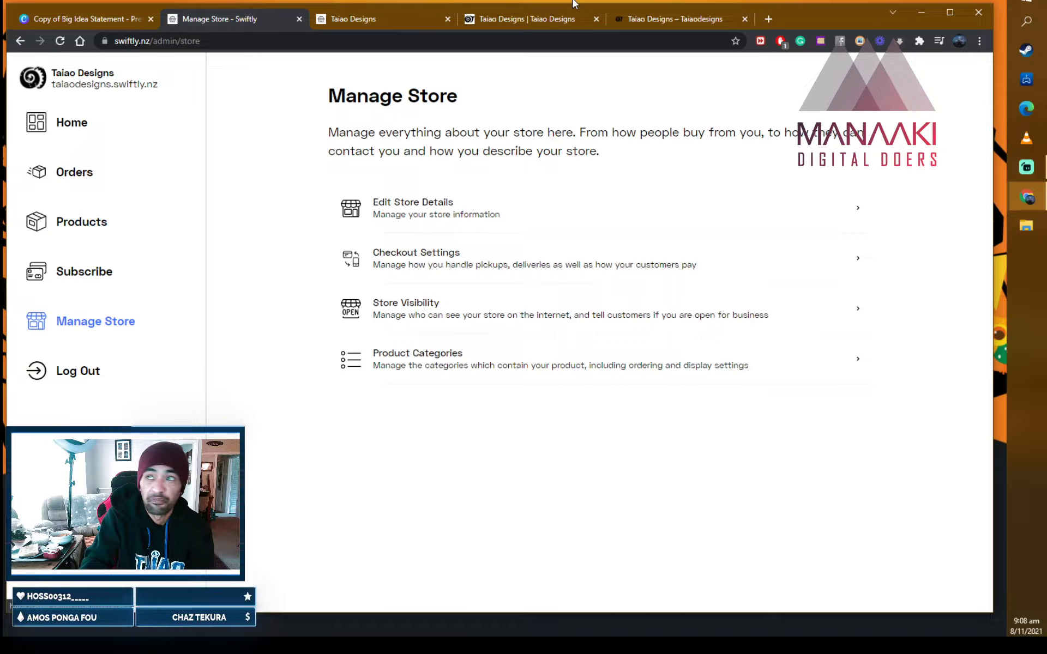
left_click(368, 21)
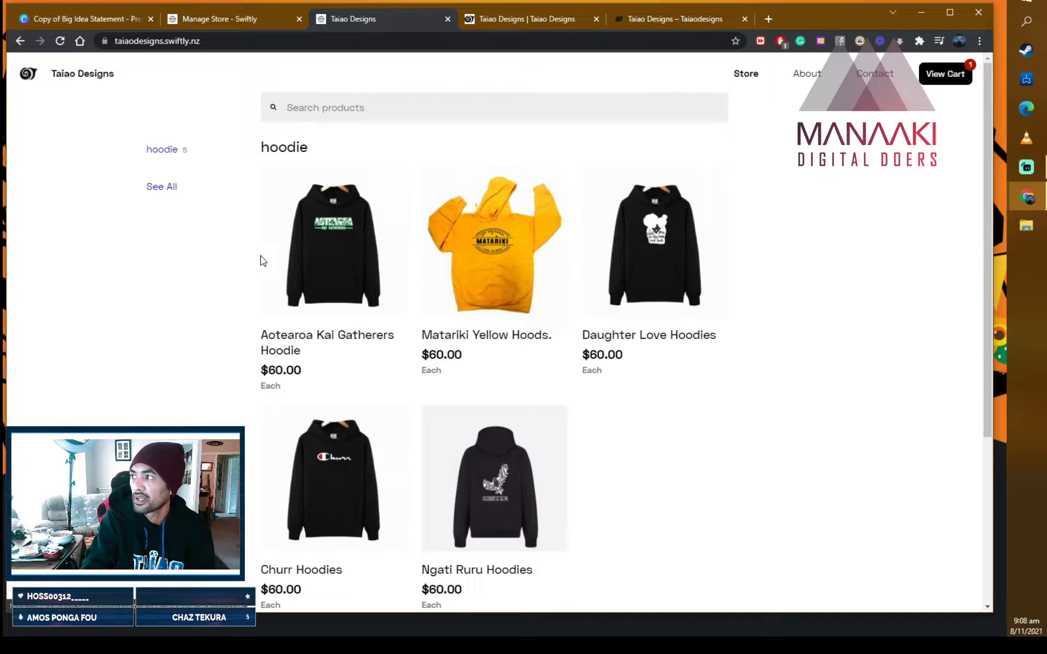
Add the Aotearoa Kai Gatherers Hoodie to the cart and try submitting the $72.00 order
left_click(335, 259)
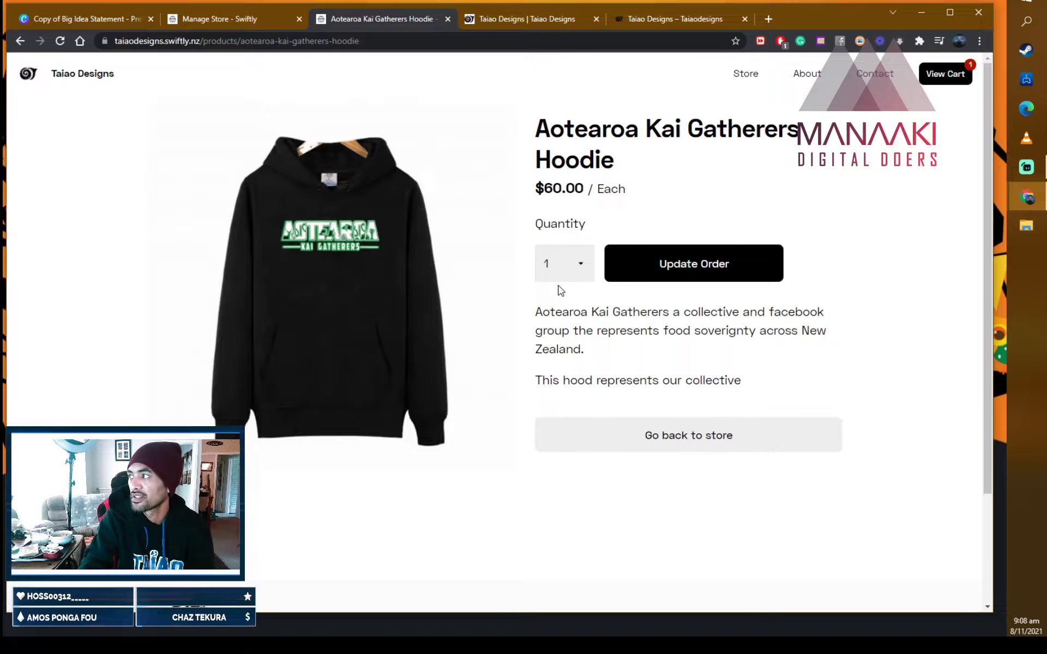
left_click(723, 275)
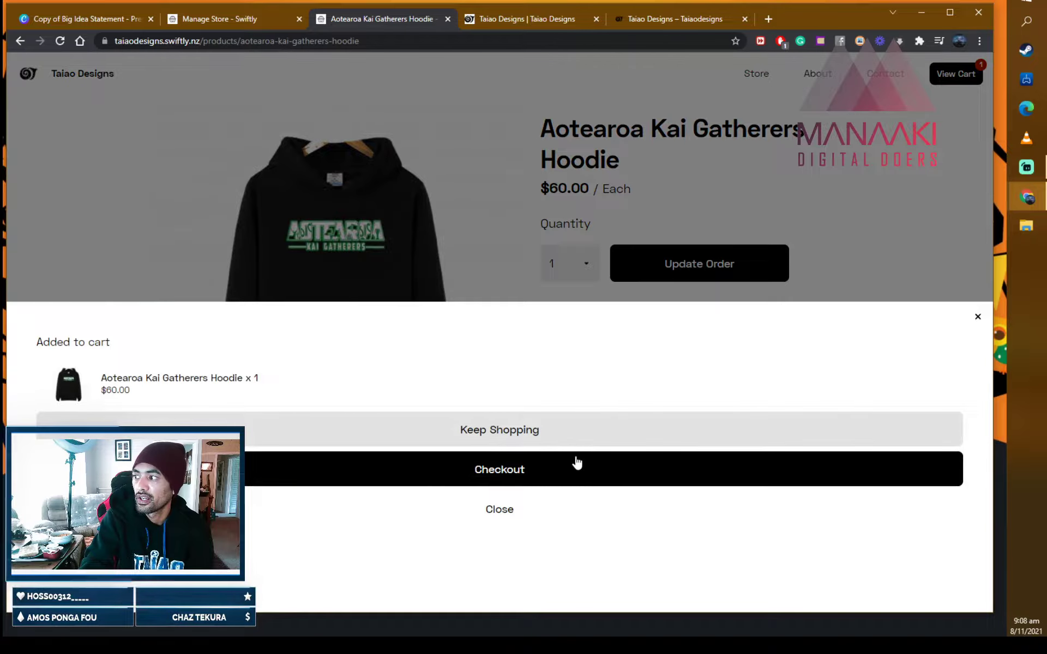
left_click(576, 462)
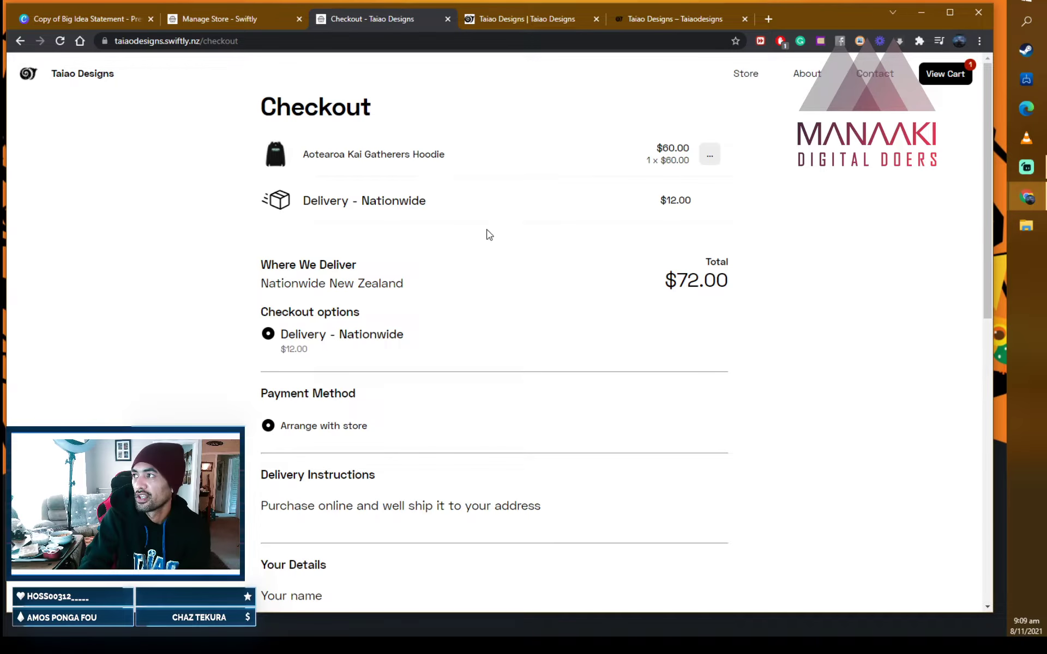
scroll(474, 158, "down", 8)
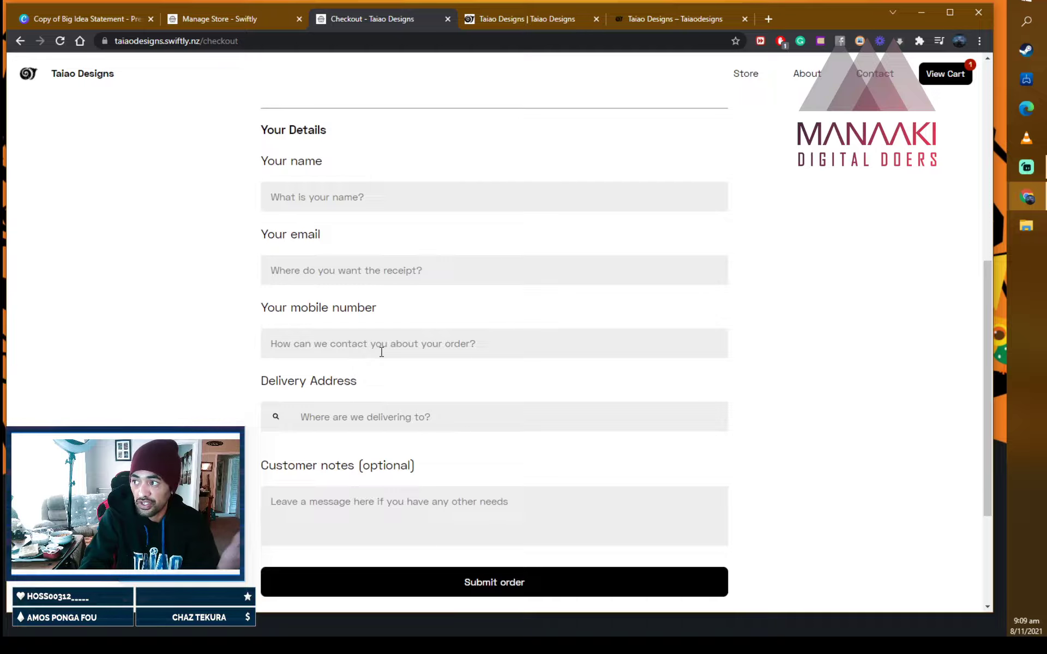
scroll(562, 565, "down", 3)
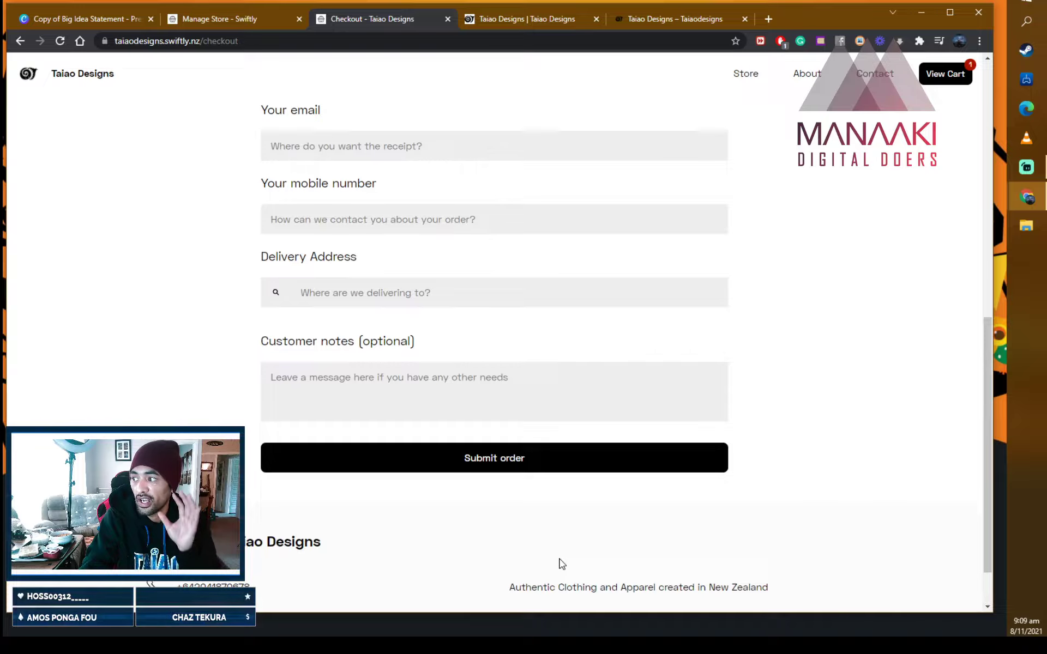
left_click(518, 454)
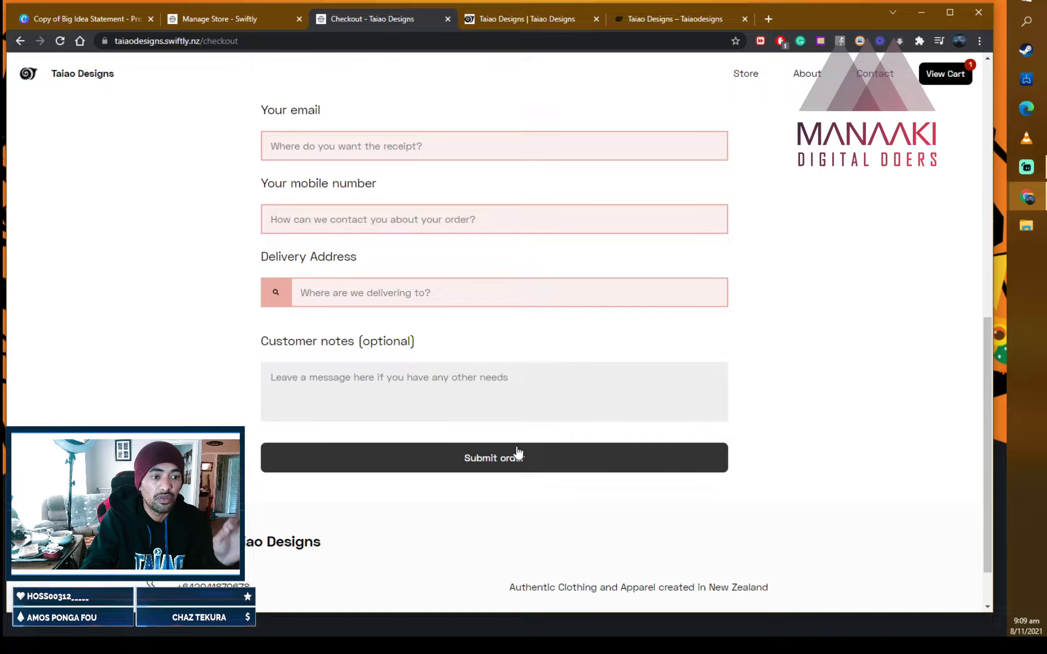
scroll(792, 278, "up", 10)
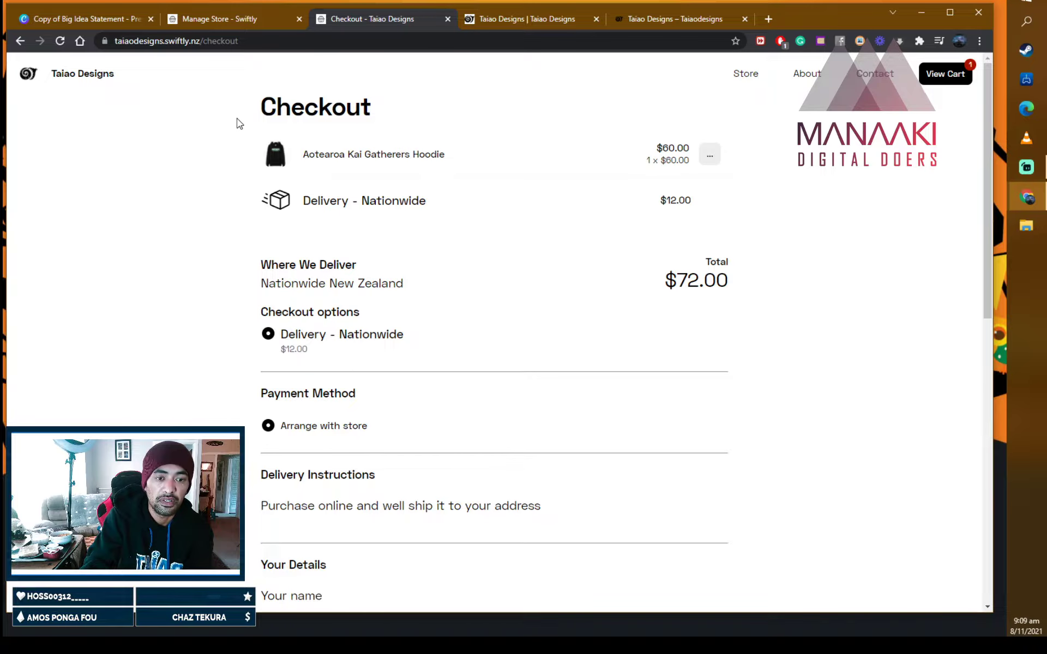
Return to the product grid, flick between admin and storefront, then go to the RocketSpark editor
left_click(88, 75)
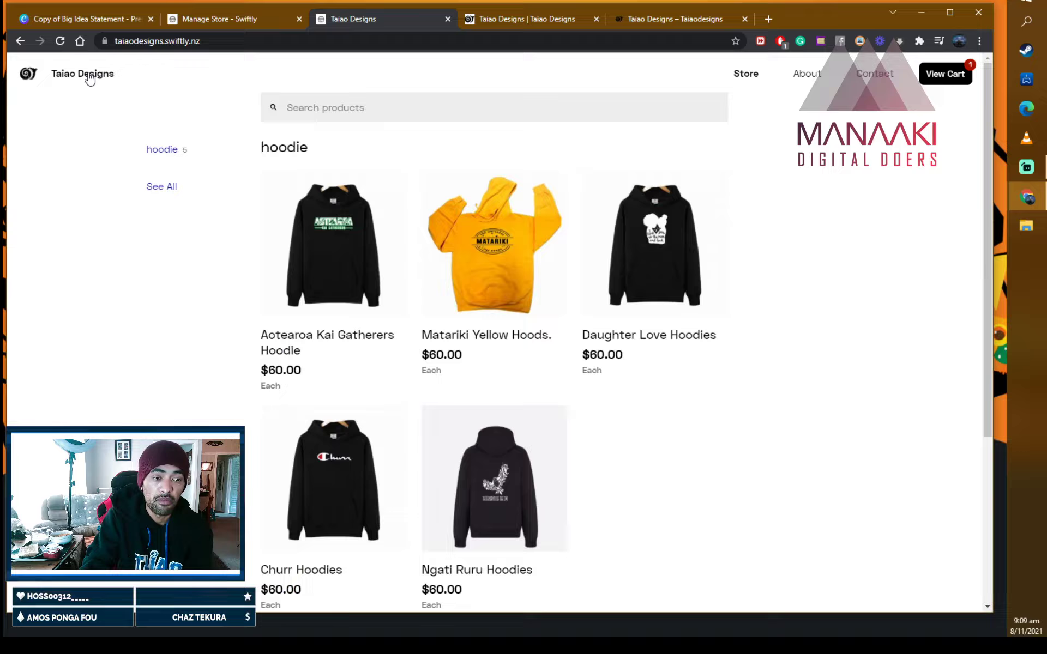
left_click(218, 18)
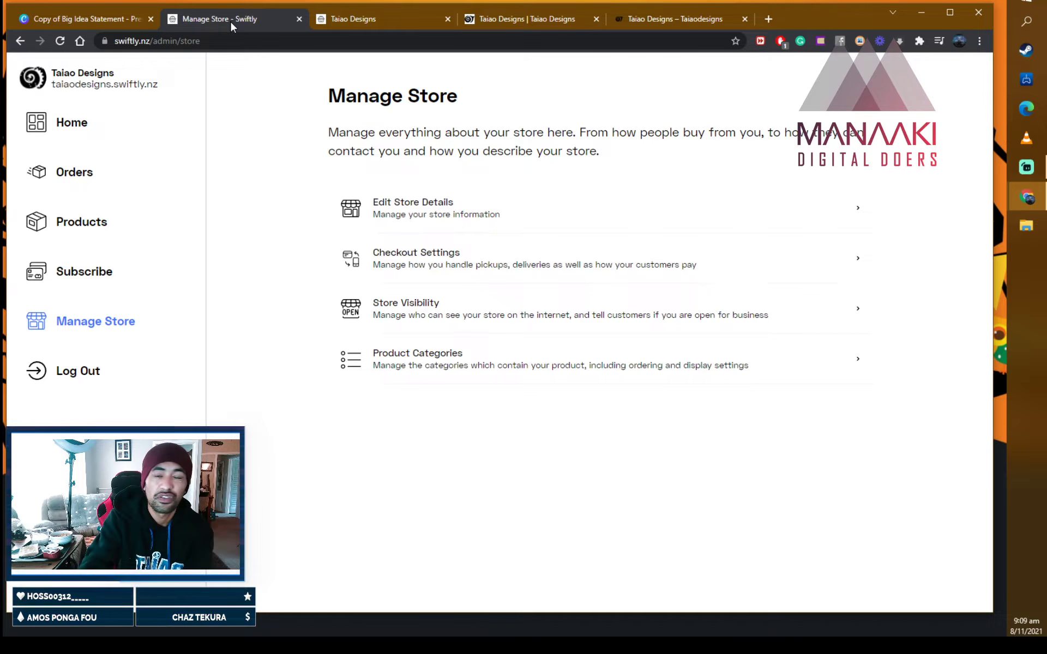
left_click(385, 18)
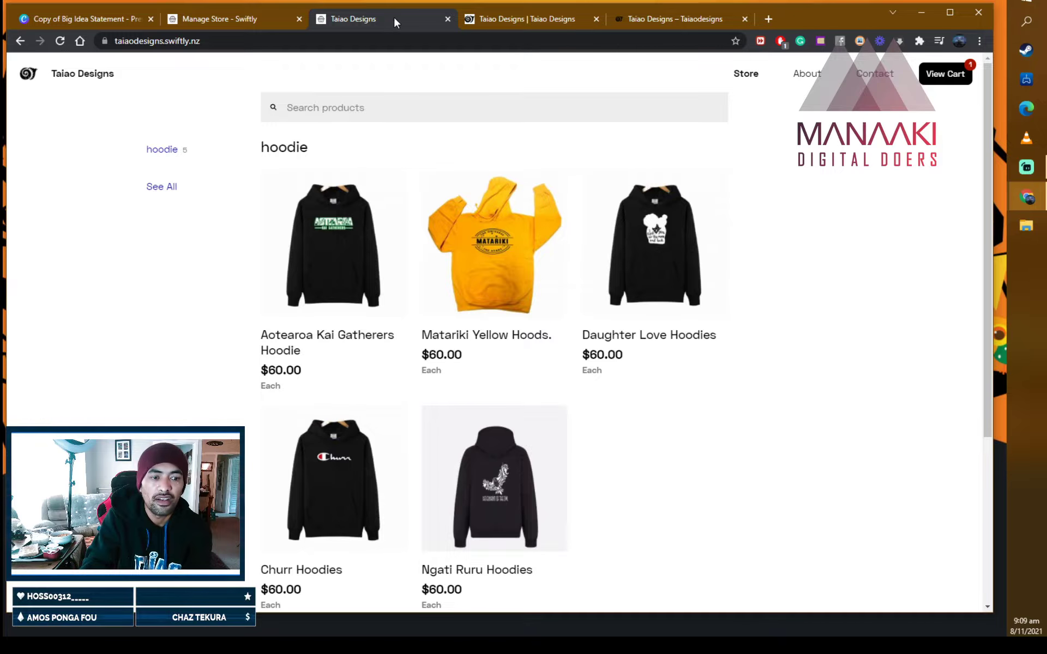
left_click(528, 19)
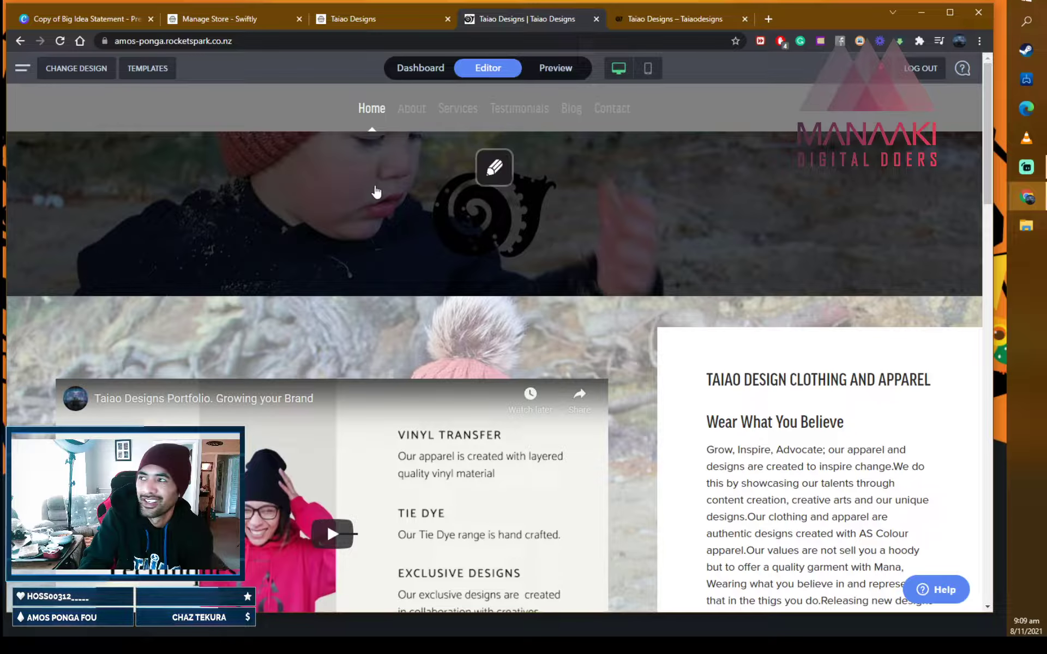
Scroll the RocketSpark home page and play the embedded portfolio video
scroll(404, 190, "down", 7)
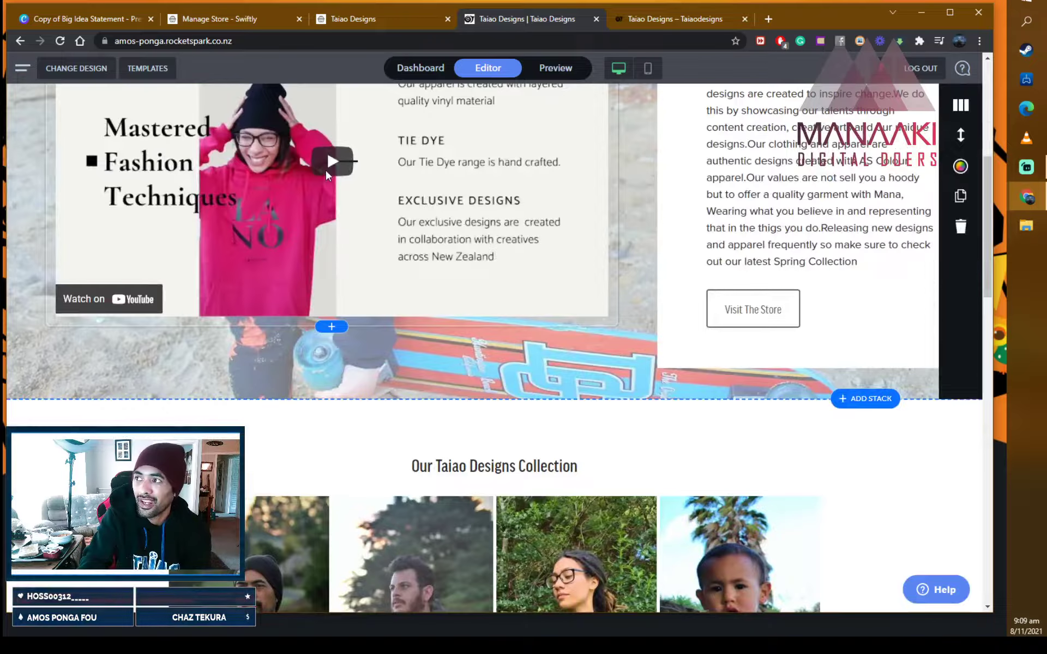
left_click(344, 164)
scroll(500, 162, "up", 1)
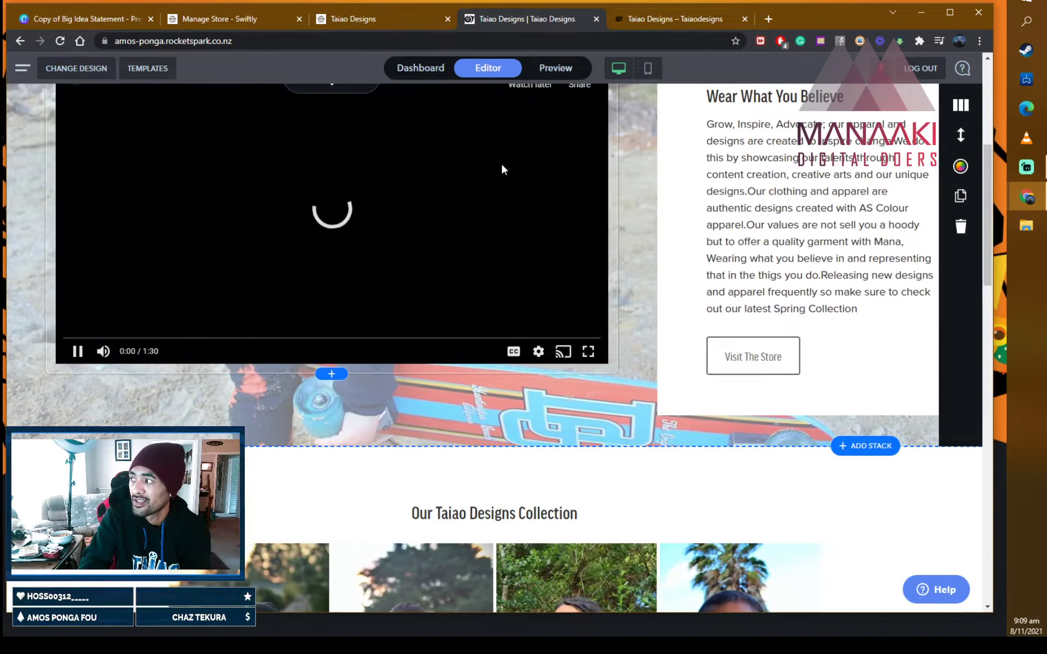
scroll(500, 162, "down", 3)
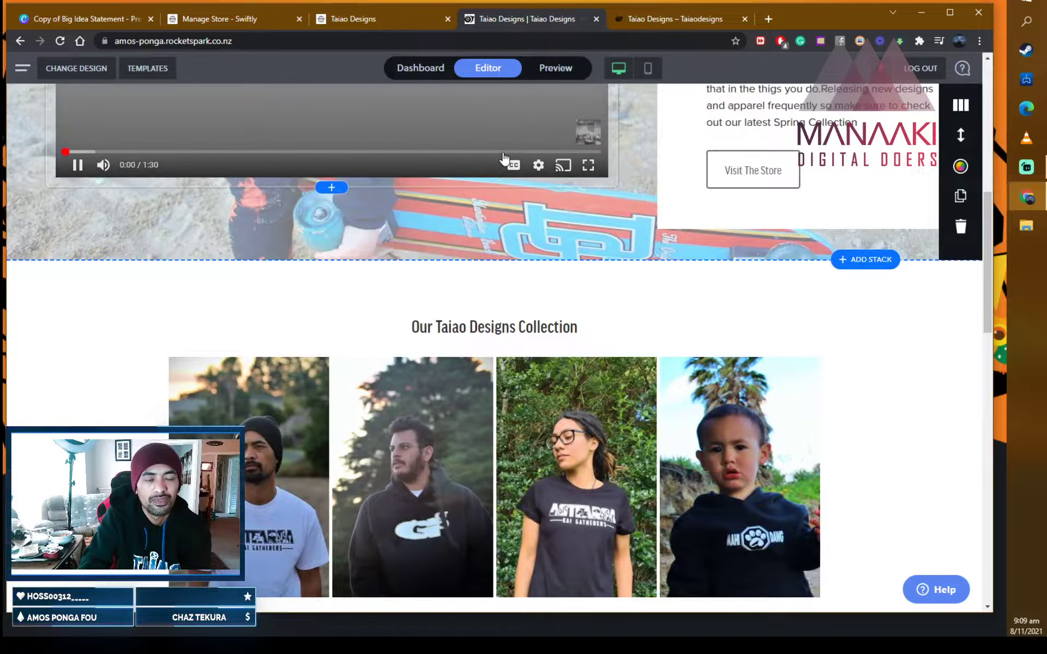
scroll(493, 169, "up", 5)
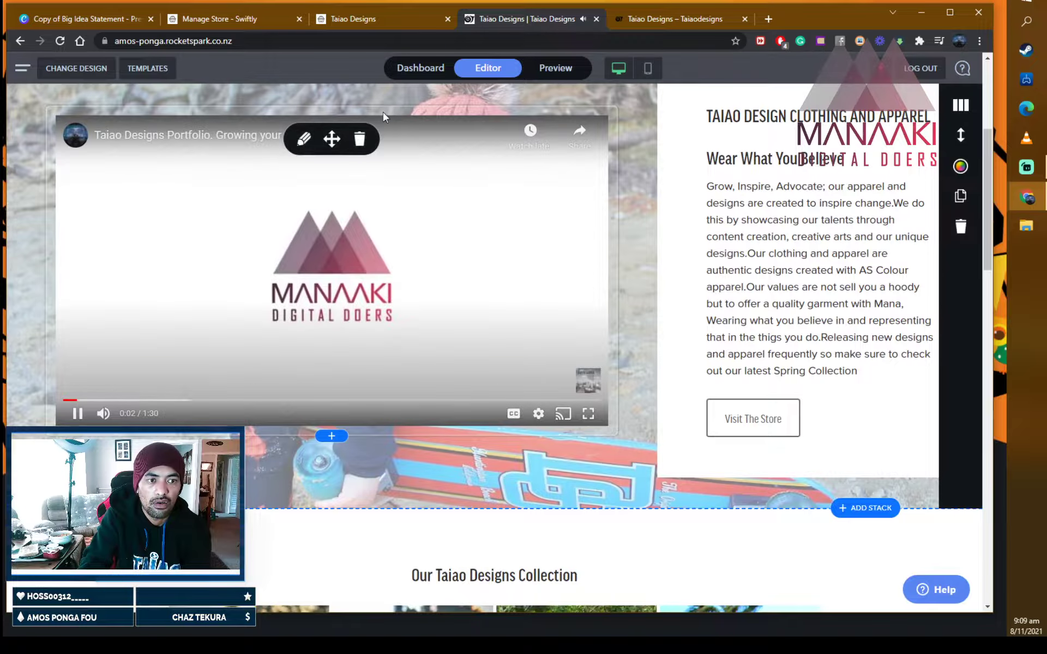
scroll(396, 280, "up", 1)
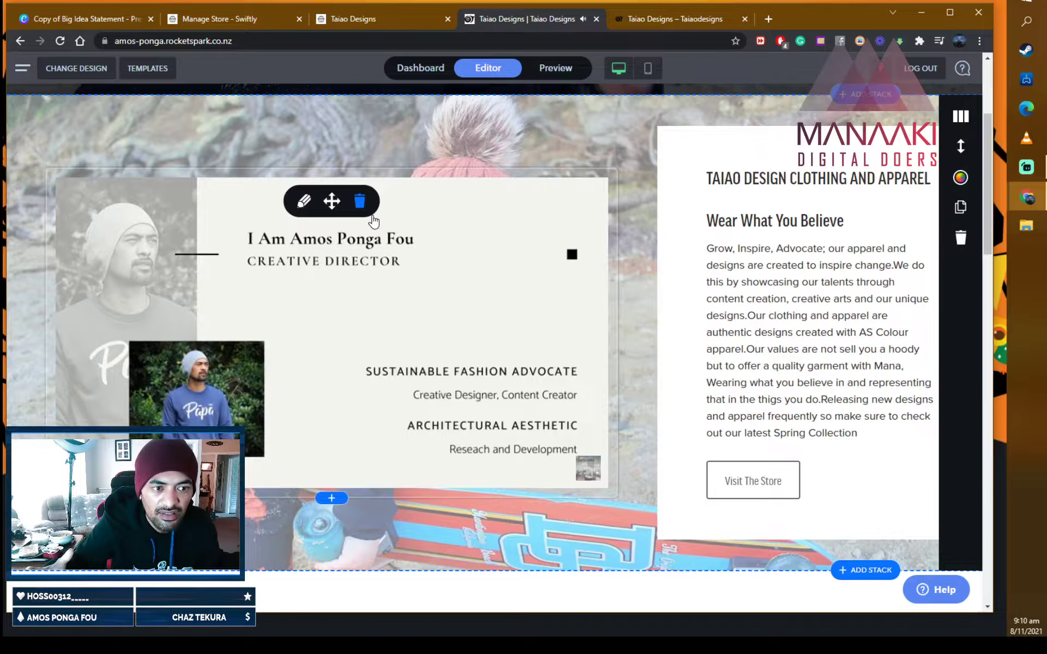
scroll(373, 212, "down", 9)
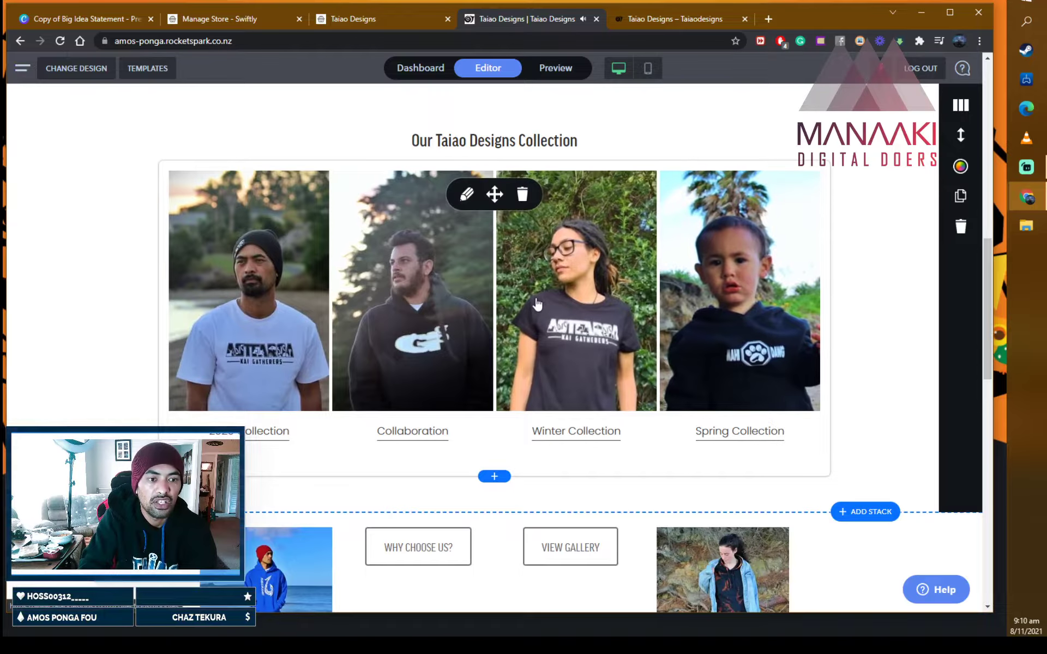
Open and close the Aotearoa Kai Gatherers collection page, then scroll back up the home page
left_click(299, 312)
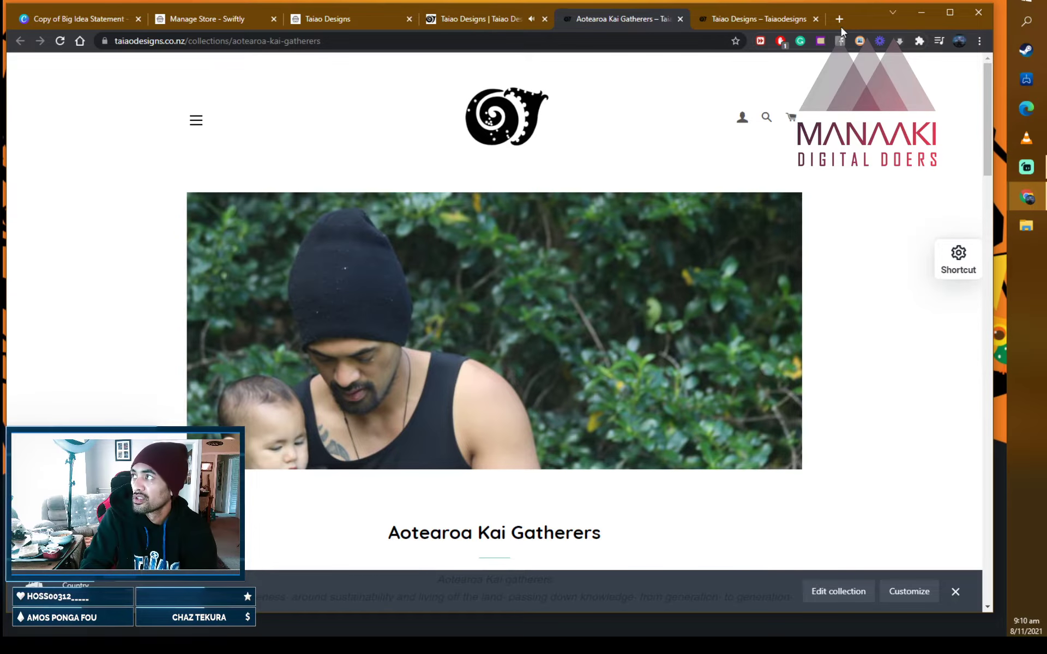
left_click(680, 19)
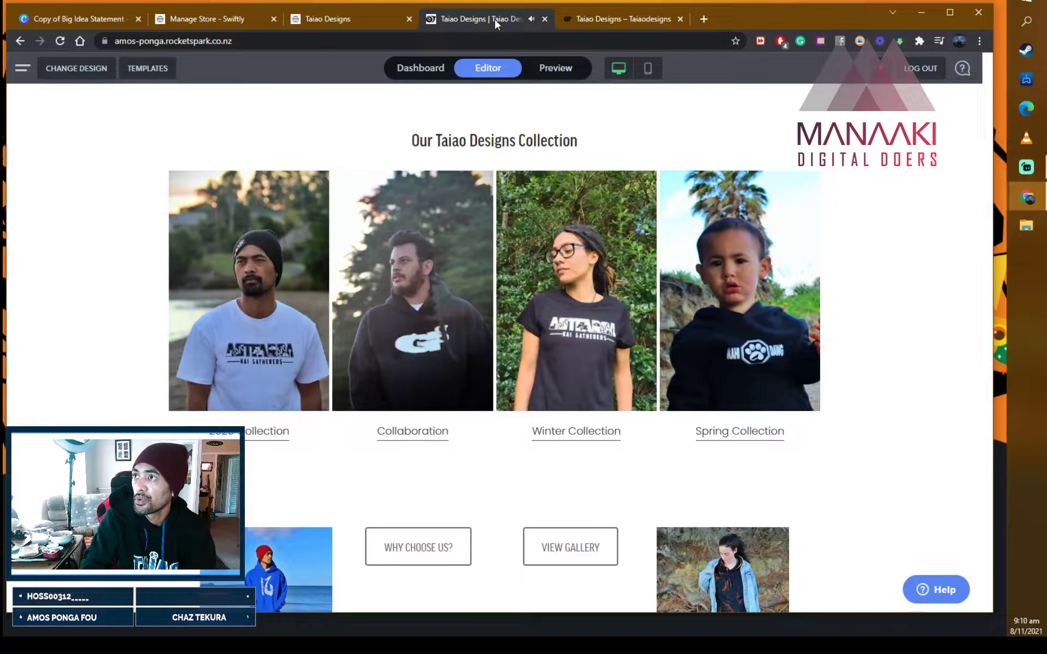
mouse_move(480, 153)
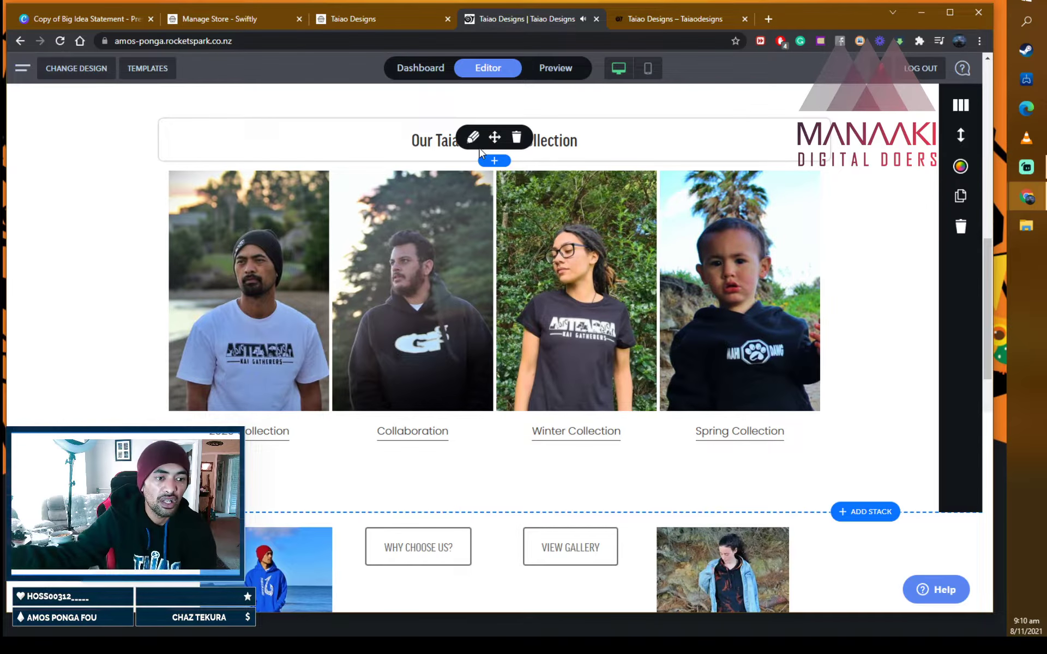
scroll(711, 297, "up", 8)
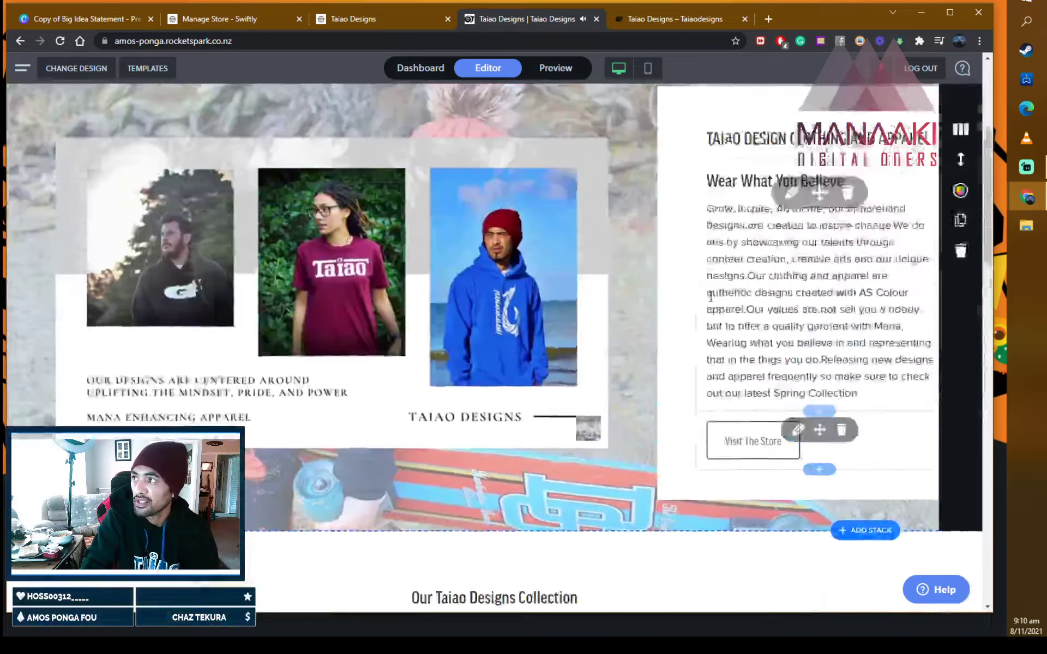
scroll(710, 297, "up", 4)
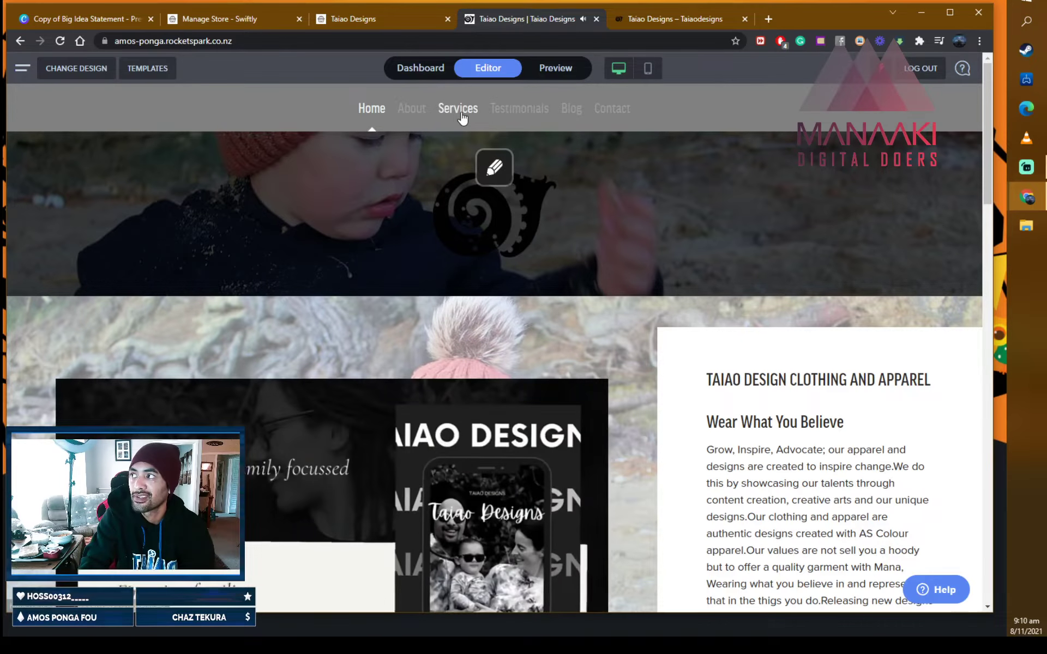
Visit the site's Services page, return Home, then view the live taiaodesigns.co.nz storefront
left_click(458, 110)
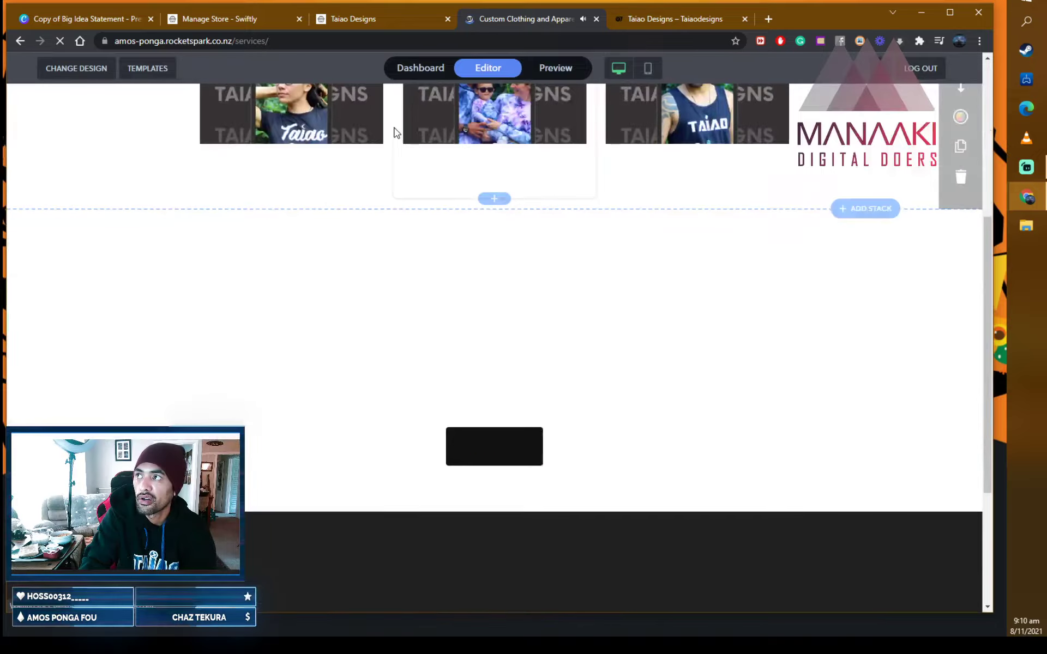
scroll(396, 136, "up", 3)
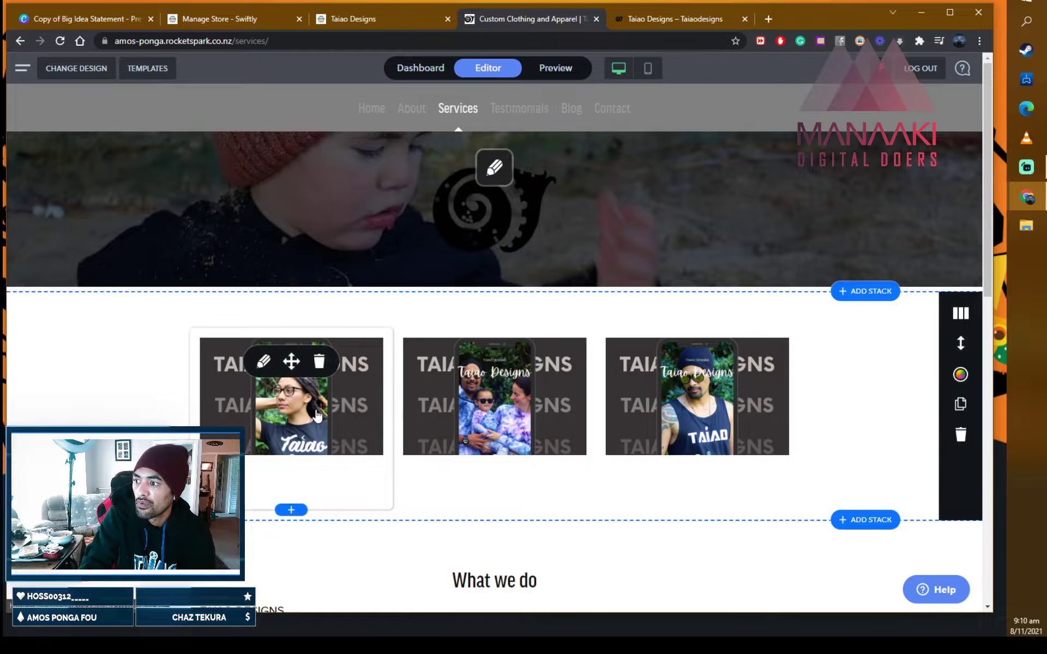
left_click(372, 108)
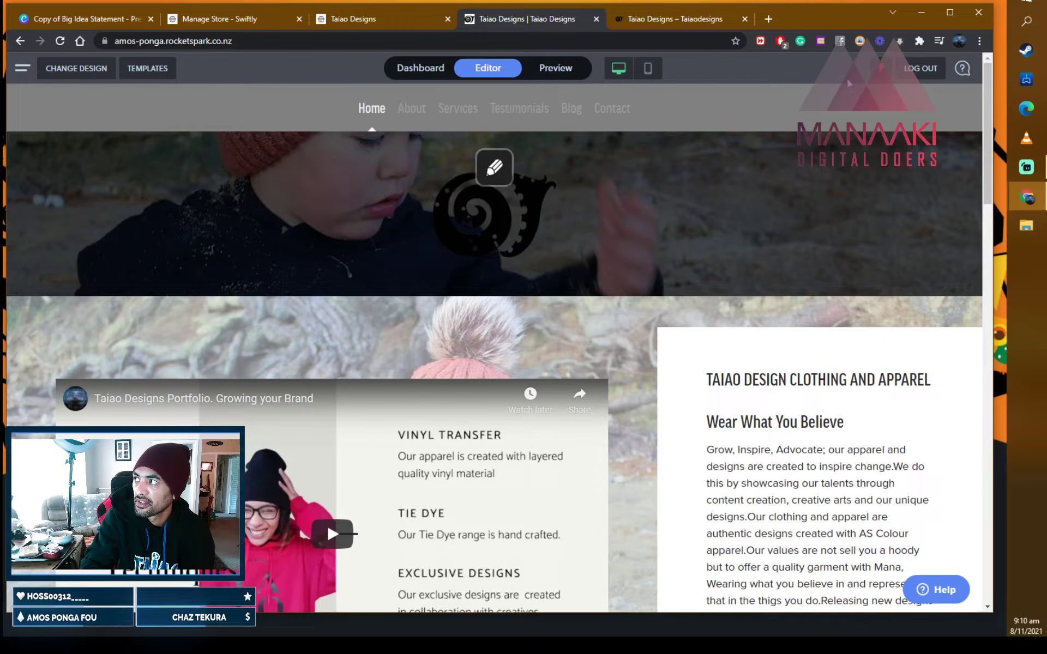
left_click(661, 24)
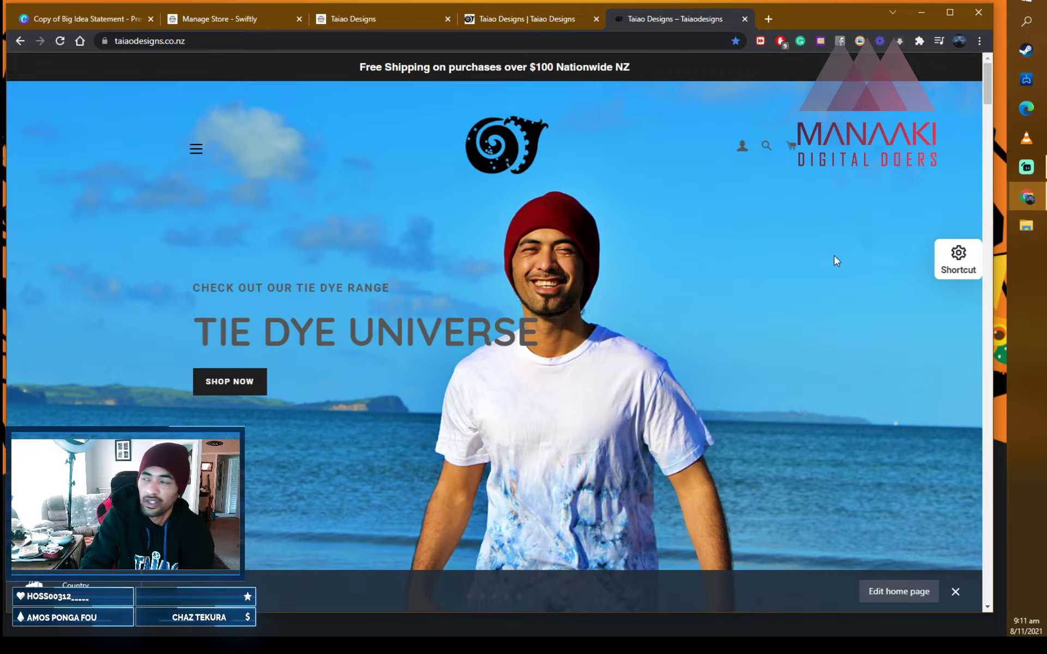
View the $25.00 Kids bleach dye leggings product page, then return to the store home page
scroll(528, 339, "down", 9)
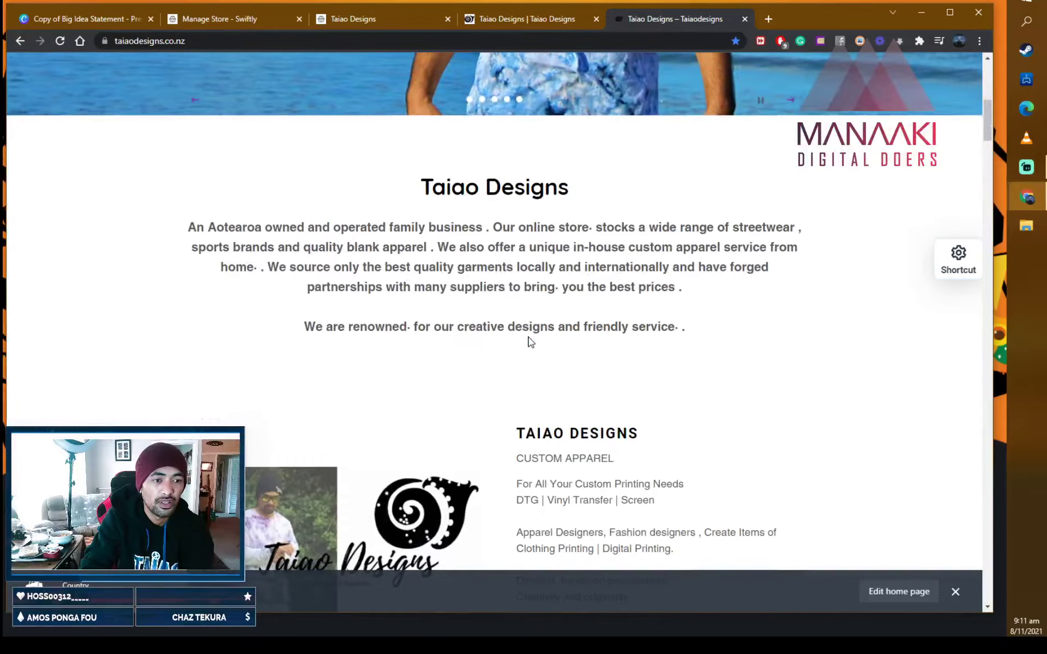
scroll(529, 340, "down", 14)
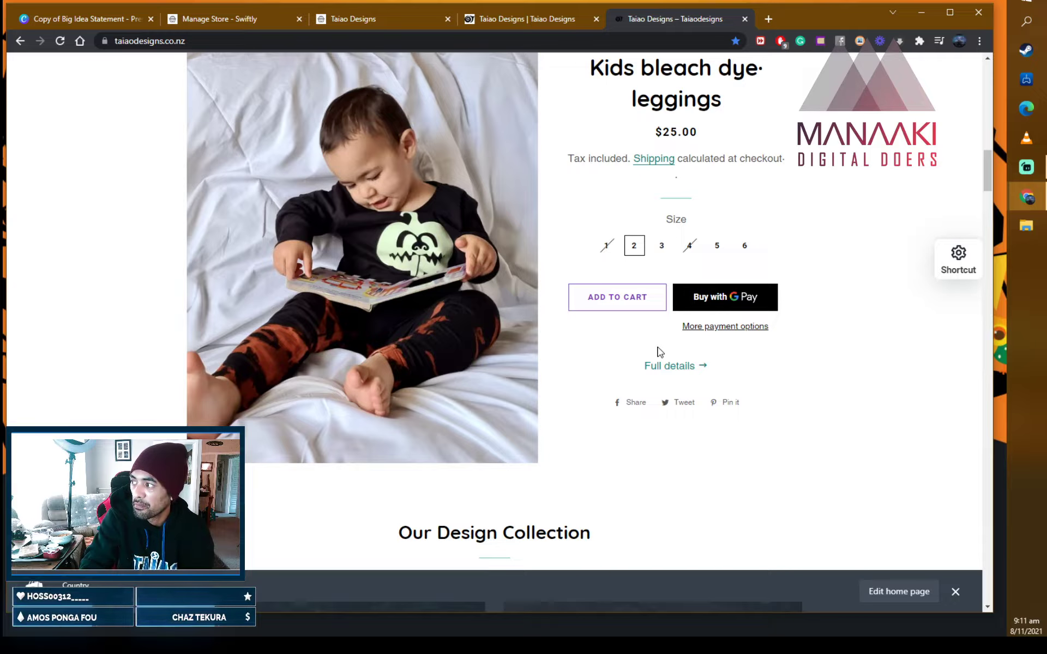
left_click(678, 371)
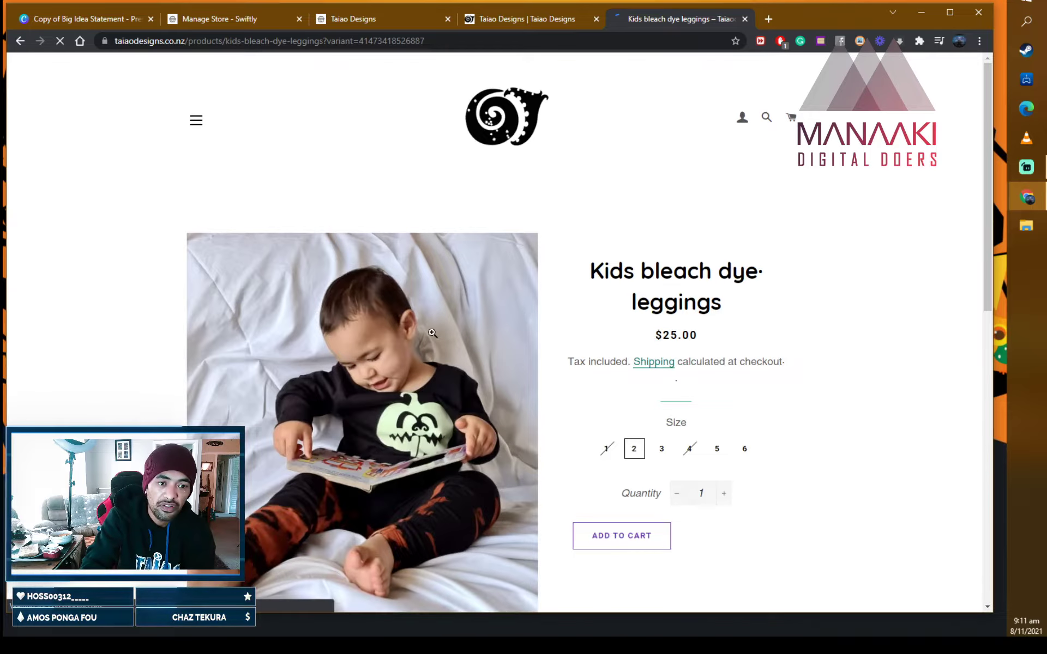
scroll(616, 361, "down", 1)
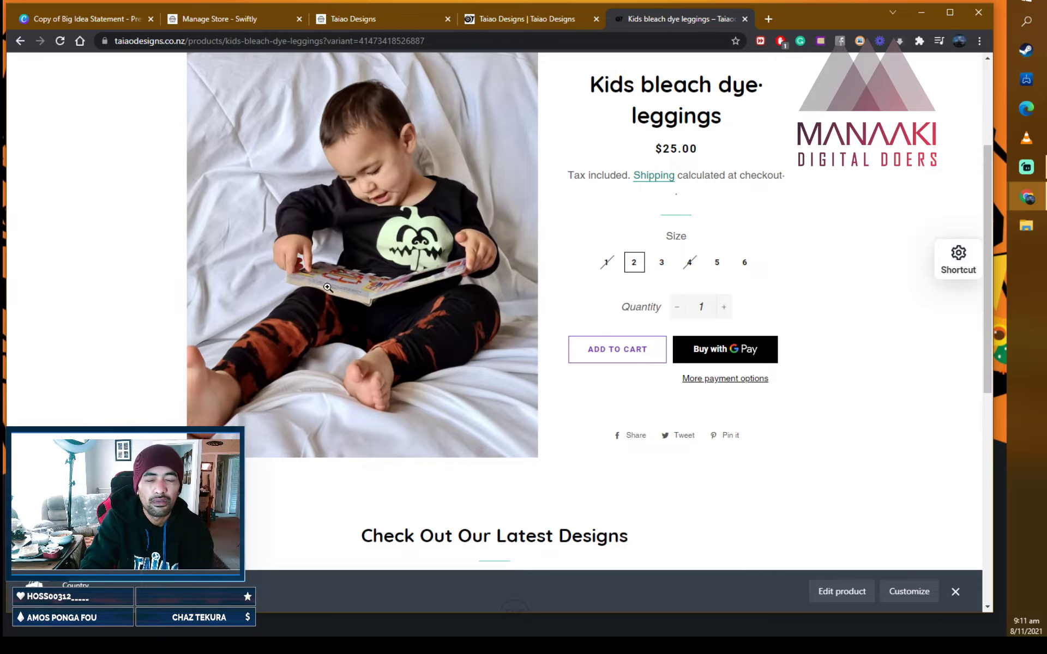
scroll(662, 227, "up", 3)
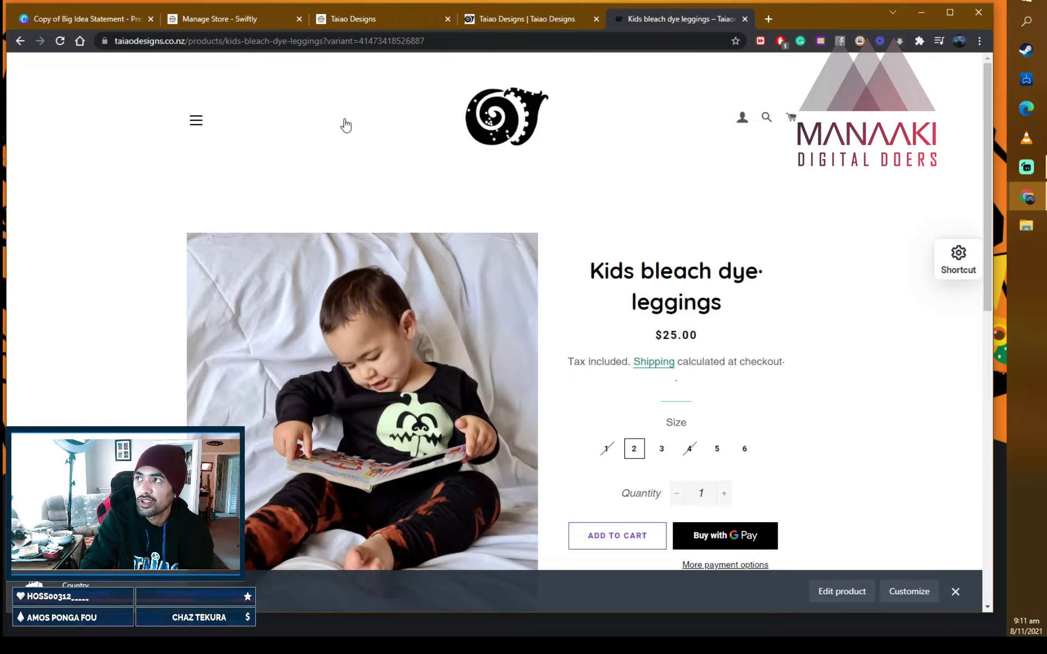
left_click(479, 116)
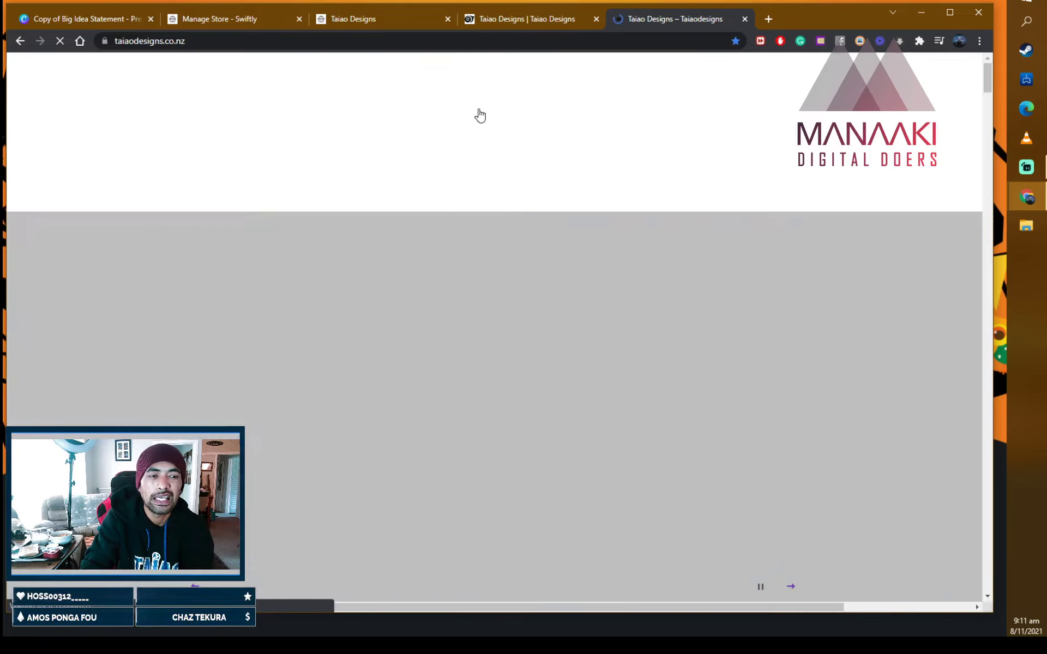
scroll(496, 385, "down", 15)
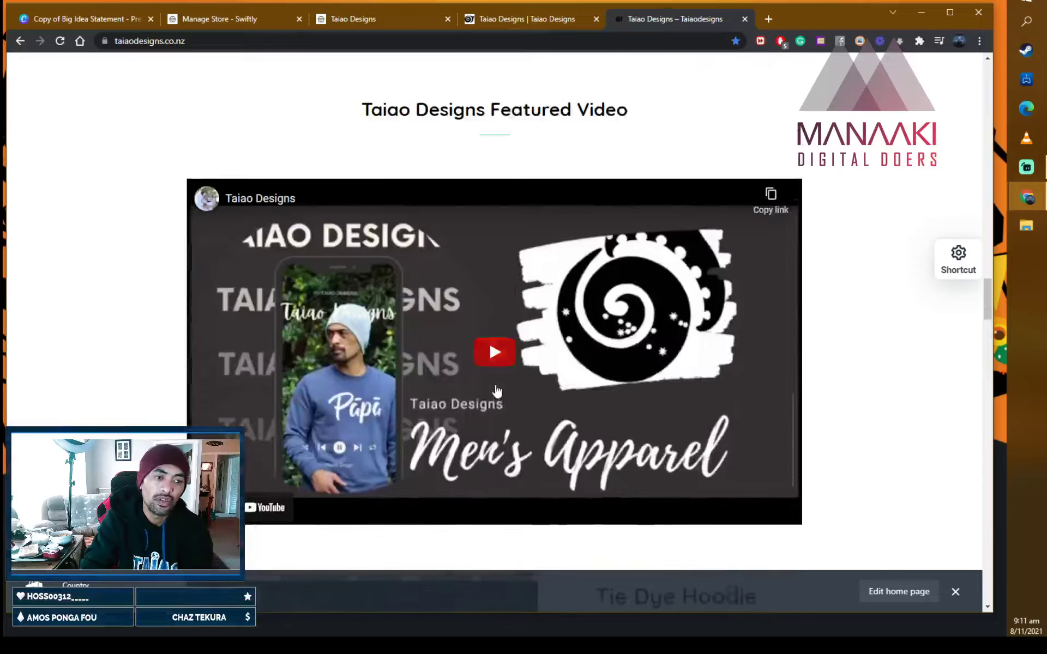
Scroll through the Shopify home page's Custom Apparel banner, introduction and Our Design Collection sections
scroll(494, 387, "up", 5)
scroll(494, 388, "up", 2)
scroll(496, 382, "down", 15)
scroll(502, 365, "up", 9)
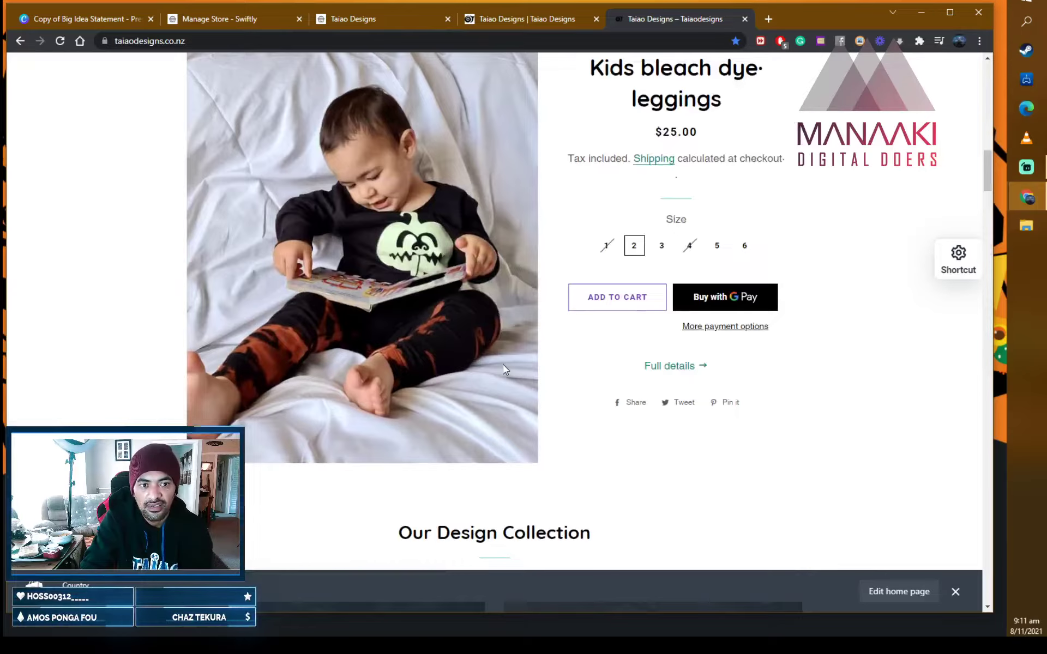
scroll(502, 365, "up", 10)
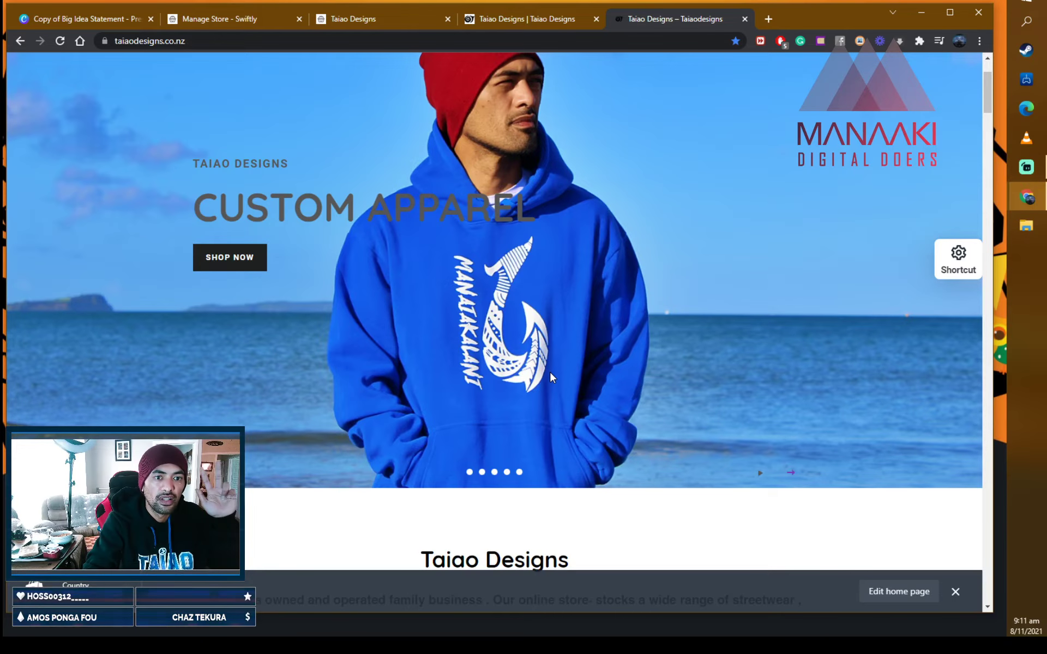
scroll(563, 317, "down", 5)
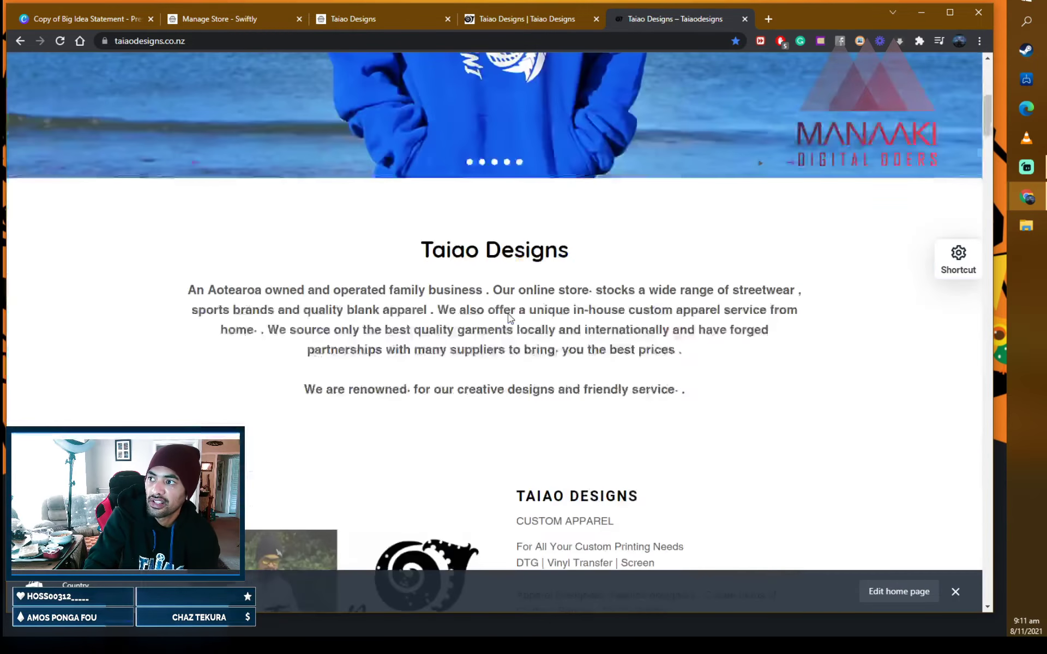
scroll(502, 262, "down", 6)
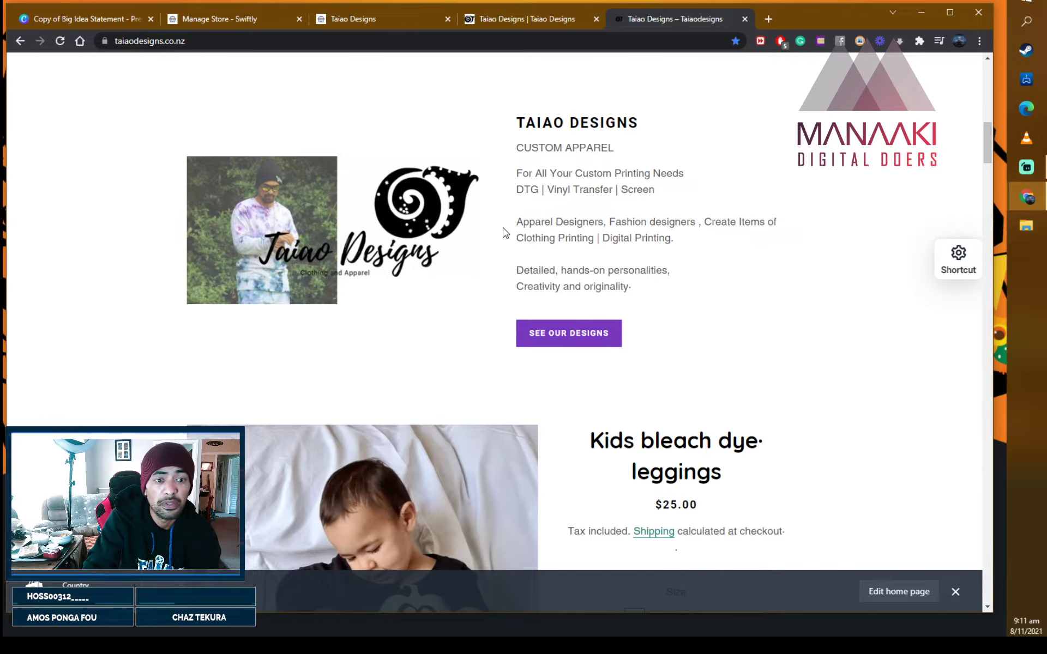
scroll(496, 227, "down", 12)
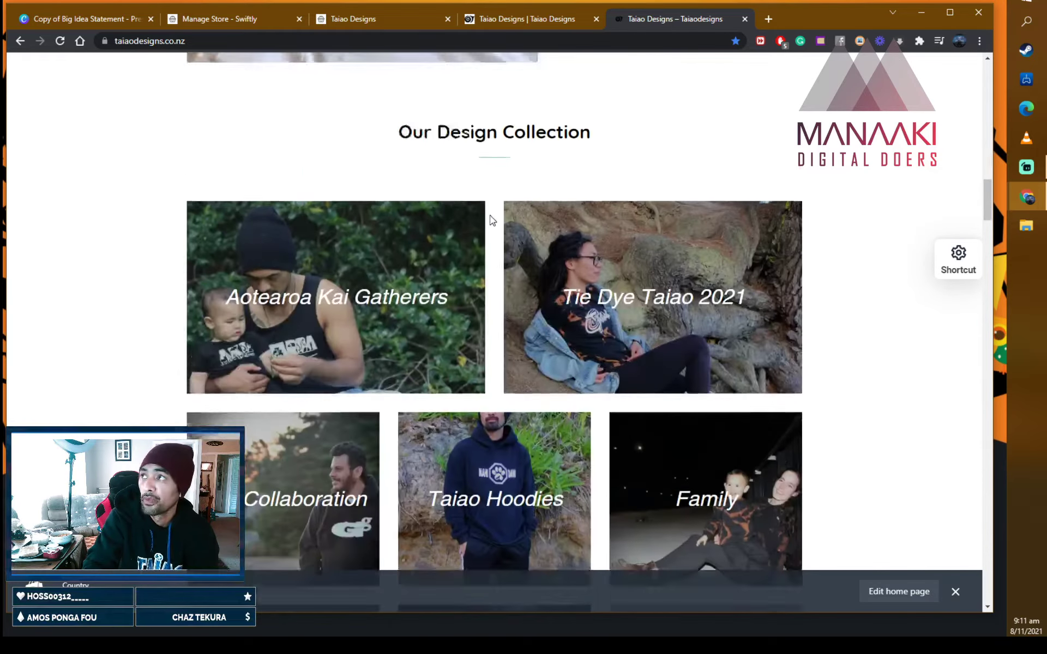
scroll(494, 218, "up", 10)
scroll(497, 201, "up", 5)
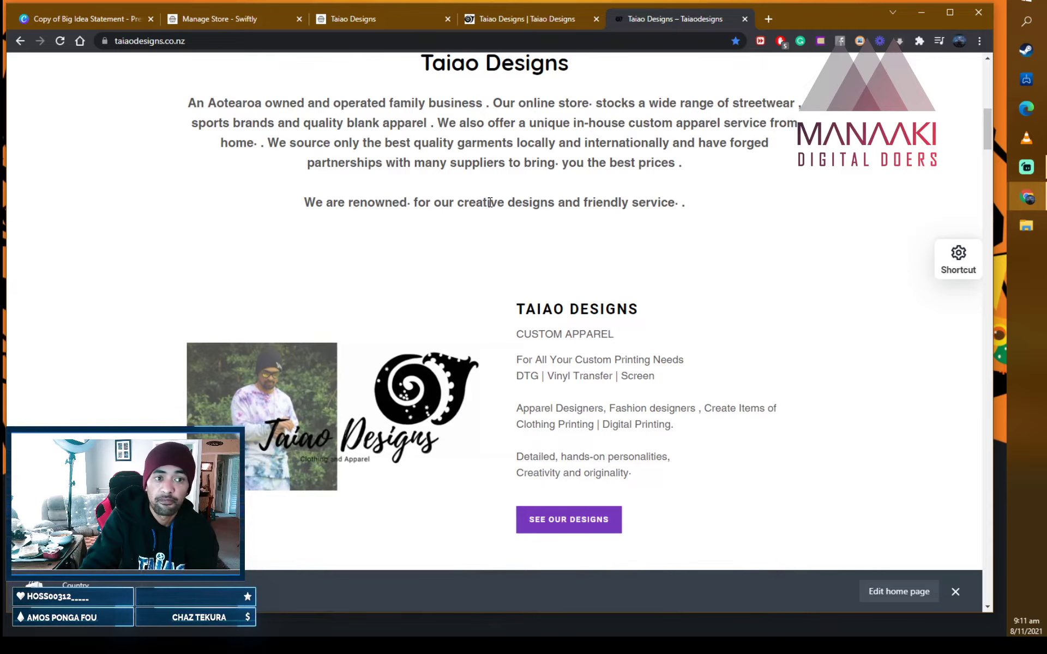
Look over the RocketSpark editor's home section, then return to the taiaodesigns.co.nz storefront
left_click(545, 19)
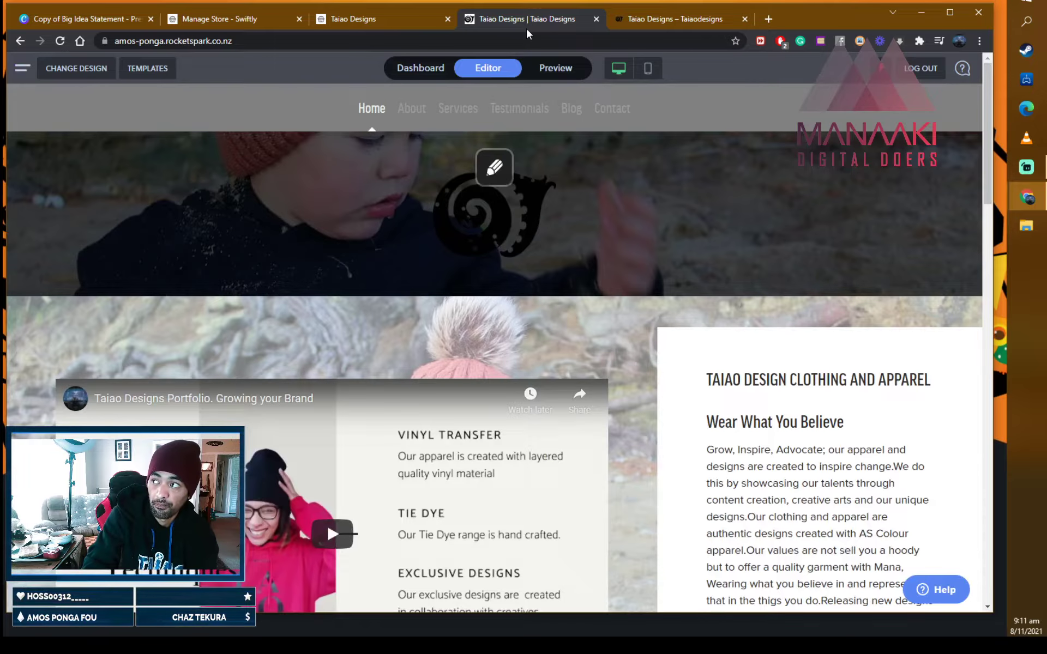
mouse_move(487, 344)
scroll(464, 312, "down", 2)
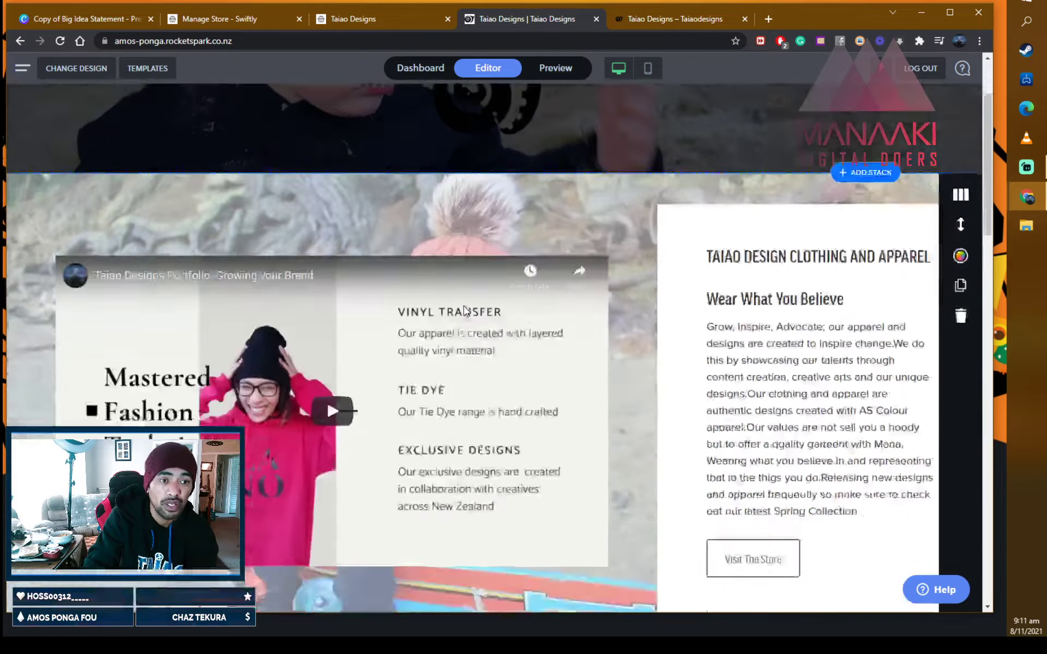
scroll(447, 374, "up", 1)
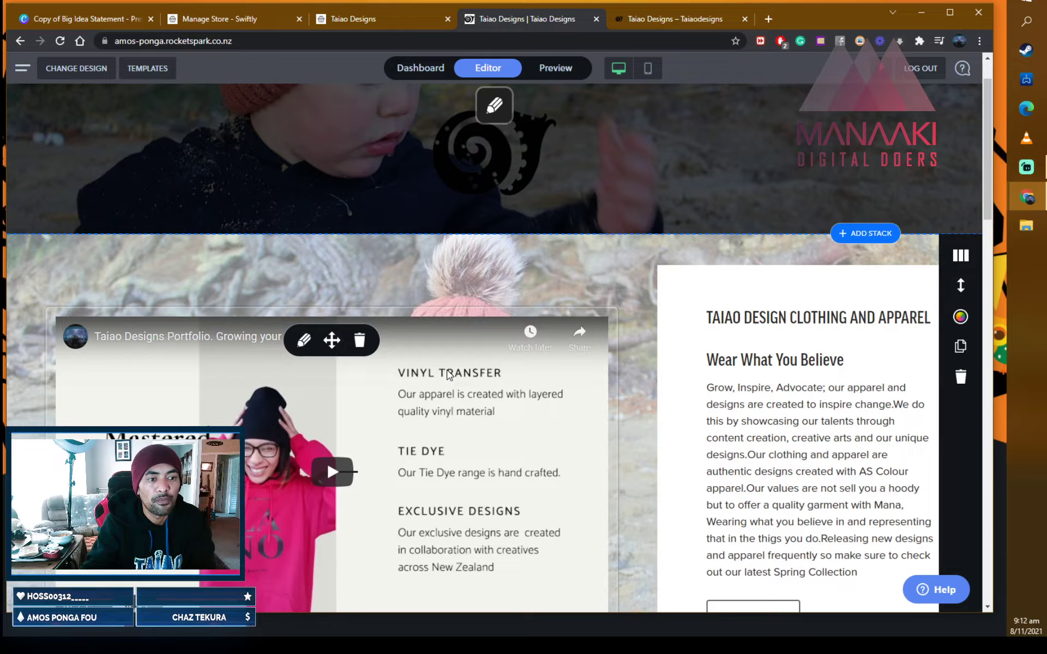
left_click(672, 19)
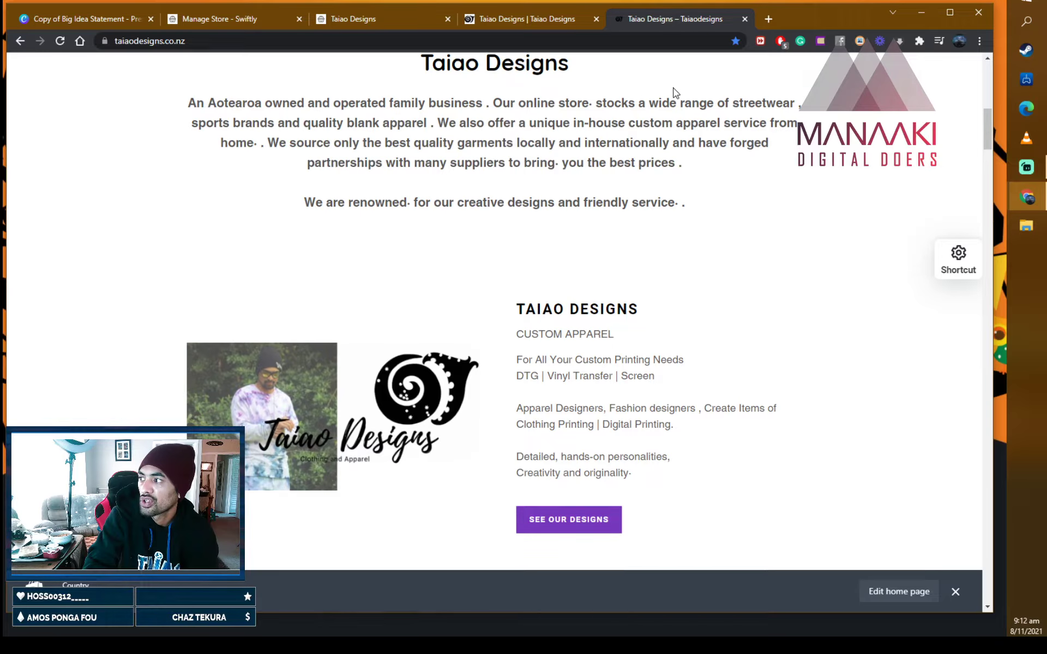
Go via the RocketSpark tab back to the Swiftly storefront listing five $60.00 hoodies
left_click(558, 22)
left_click(415, 21)
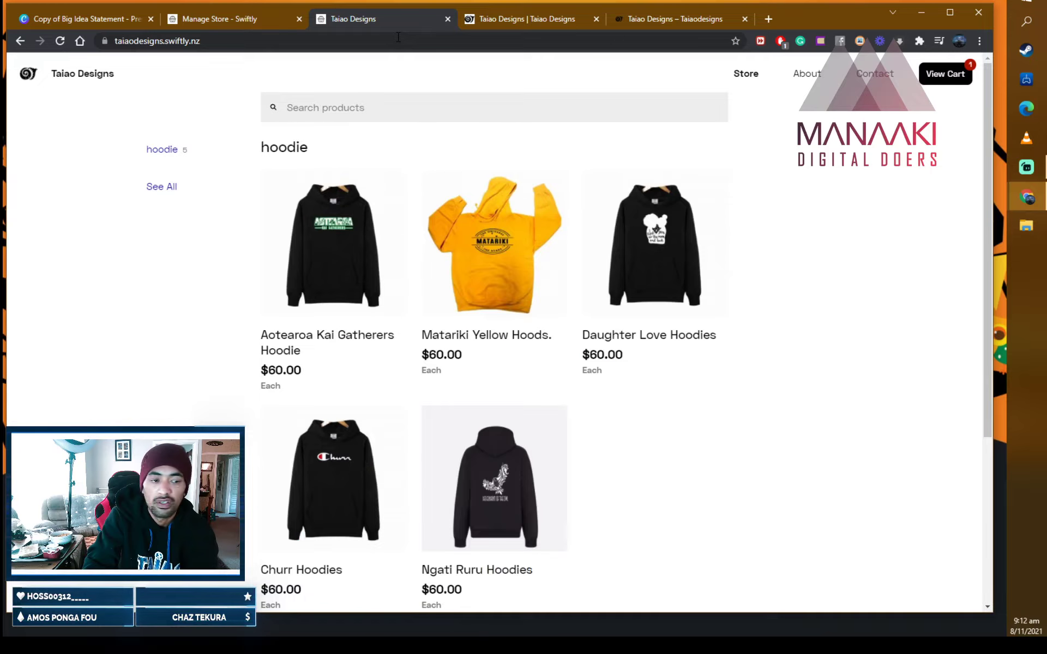